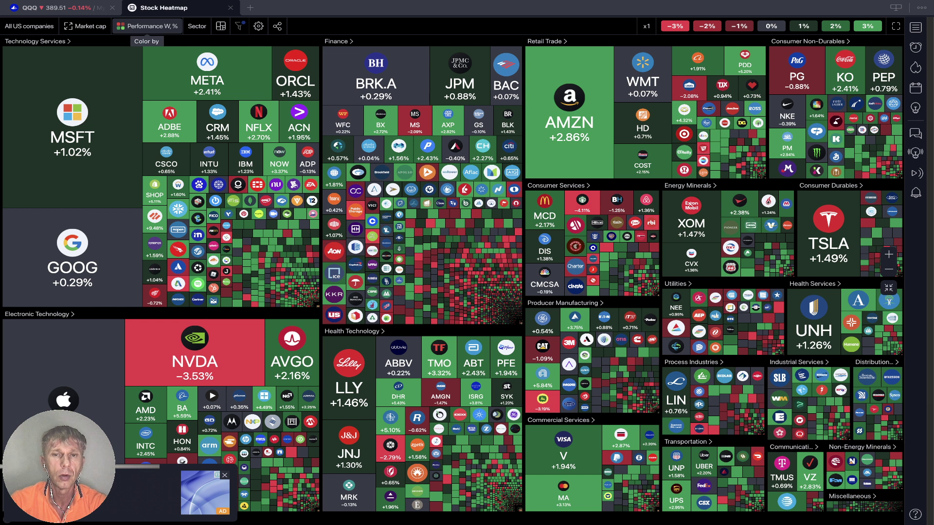
- Colour the stock heatmap by Performance D, % and close it to return to QQQ
click(145, 26)
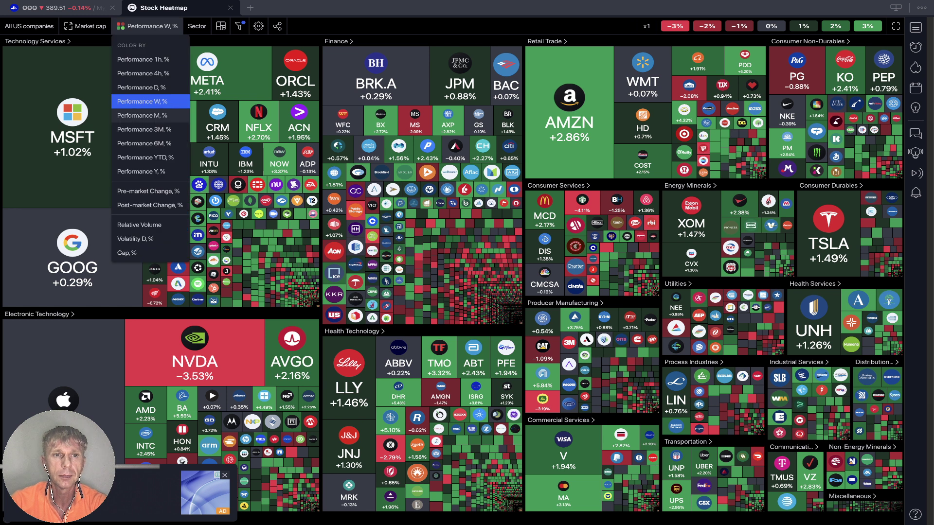
click(141, 87)
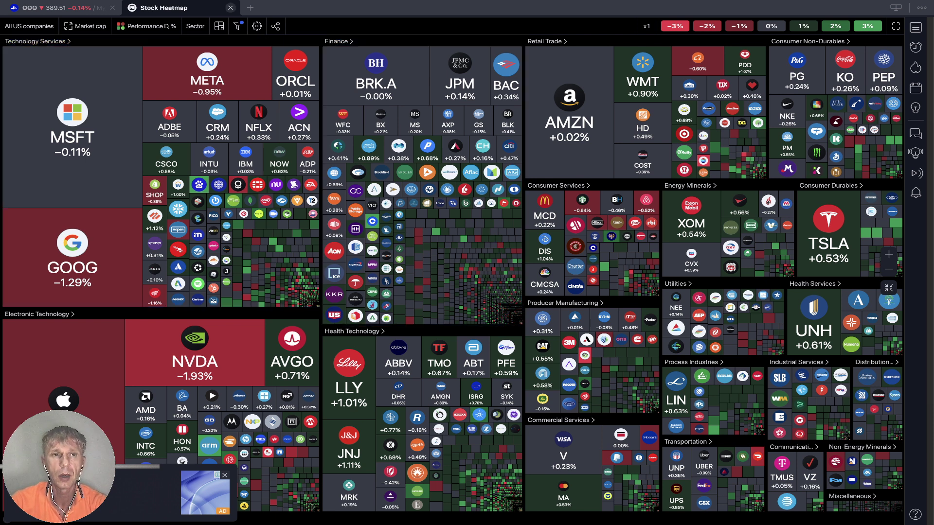
click(231, 7)
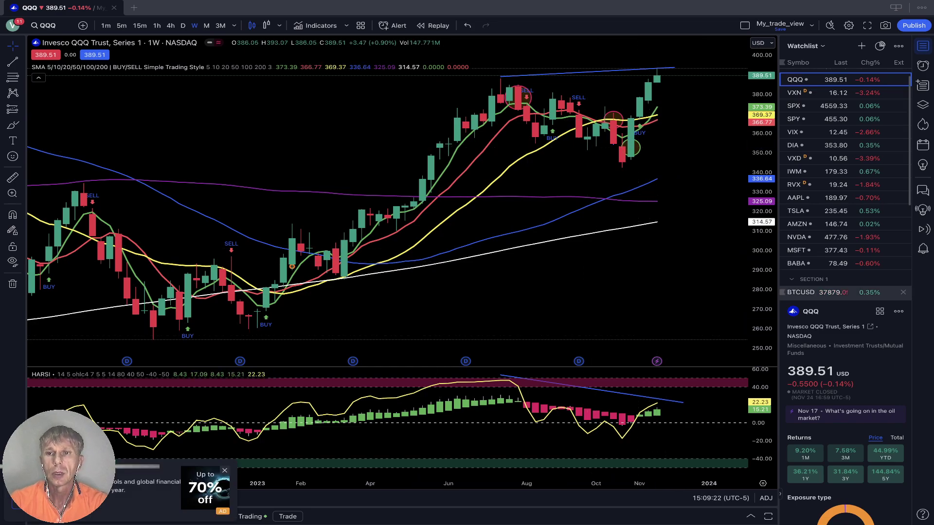
- Load the weekly U.S. Dollar Index (DXY) chart from the watchlist
scroll(846, 160, up, 1)
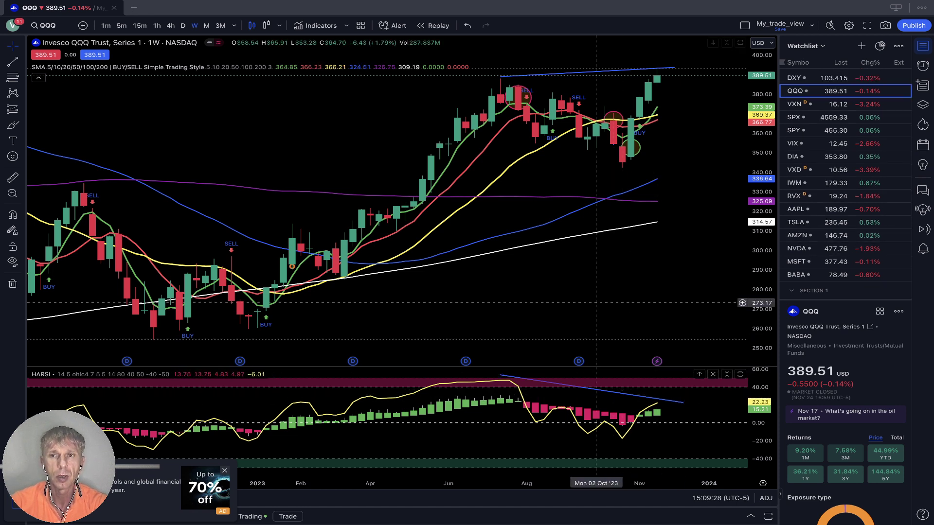
click(822, 78)
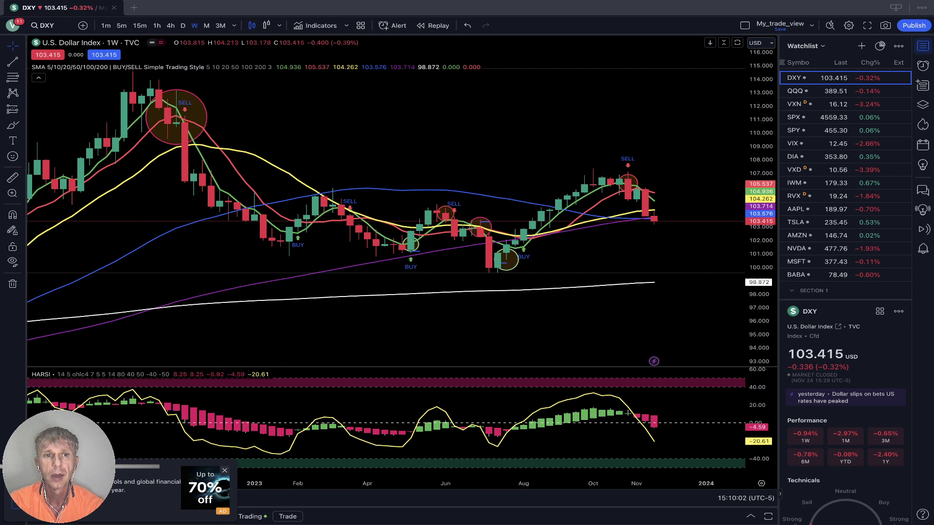
- Switch DXY to daily candles and select the circle marking the early-November drop
click(183, 25)
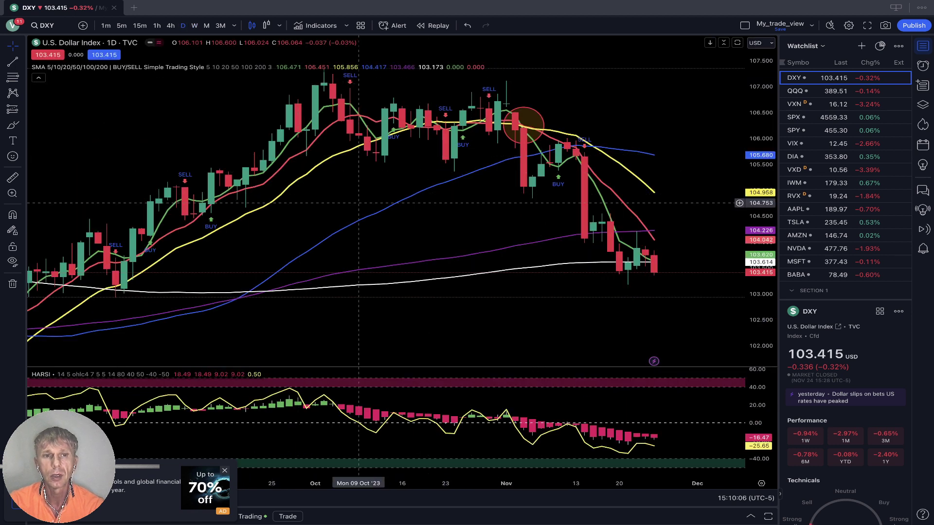
scroll(470, 199, left, 5)
scroll(470, 199, right, 4)
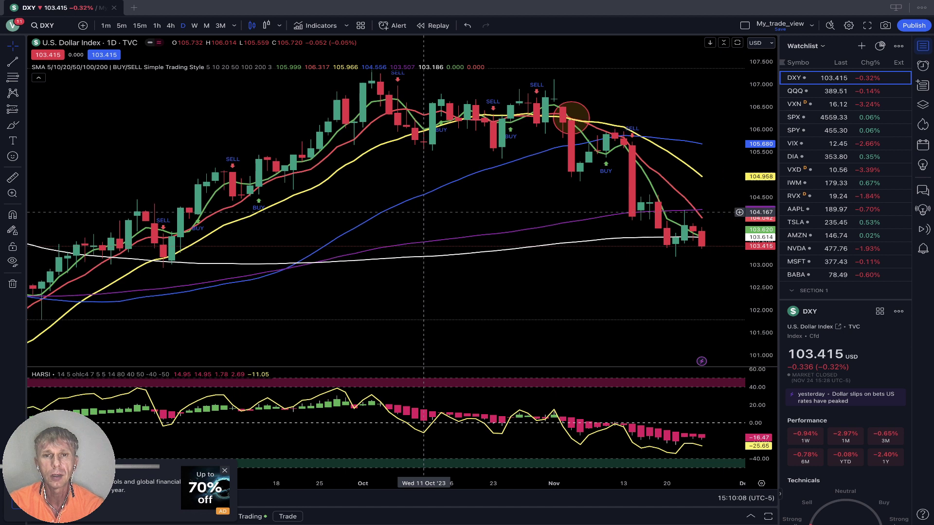
click(564, 115)
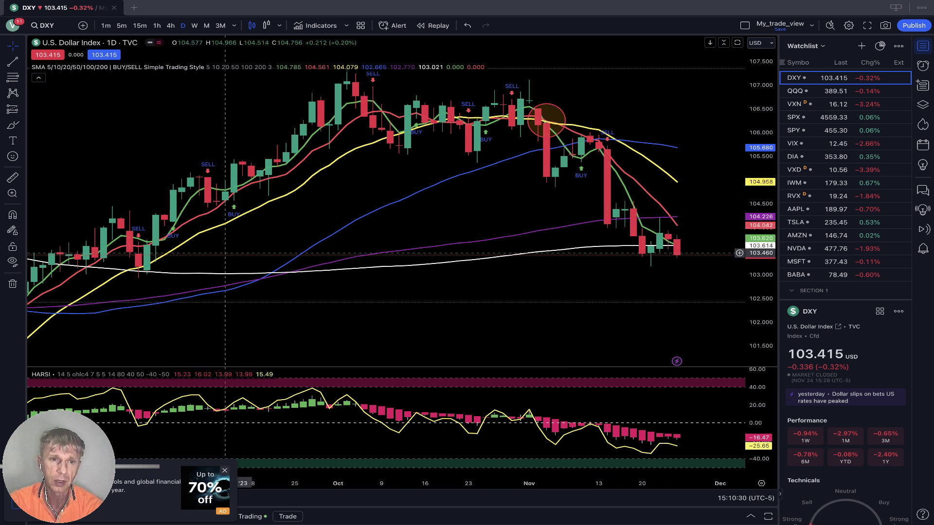
scroll(554, 227, left, 10)
scroll(497, 302, left, 2)
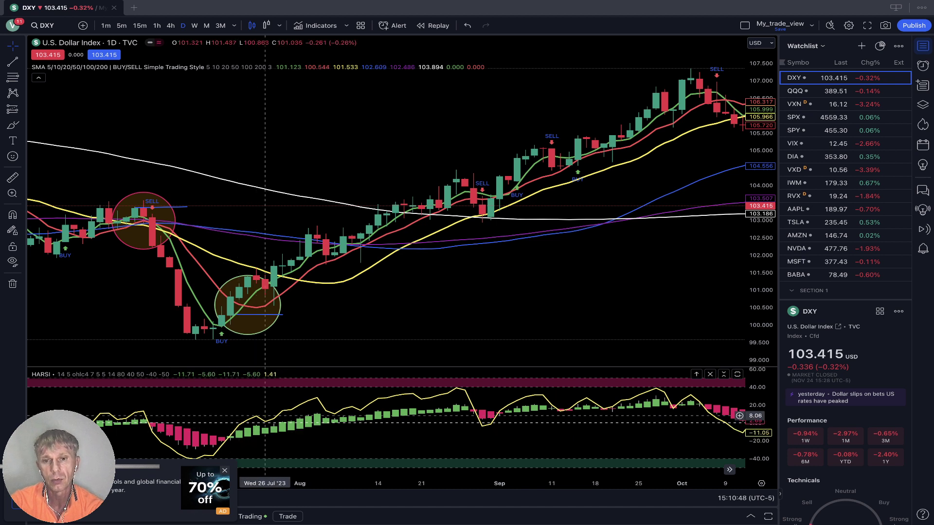
- Pan the DXY chart toward the latest bars and switch it to weekly candles
drag(626, 300, 306, 294)
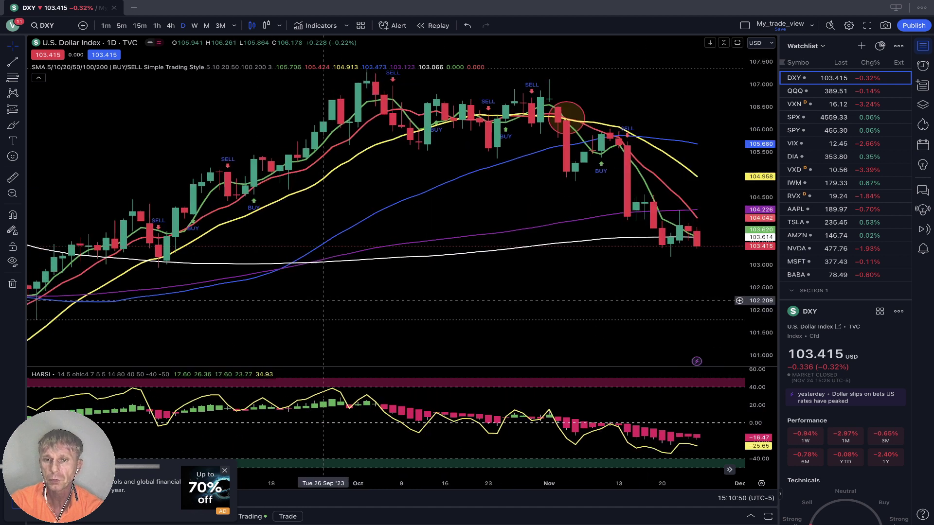
drag(566, 287, 498, 288)
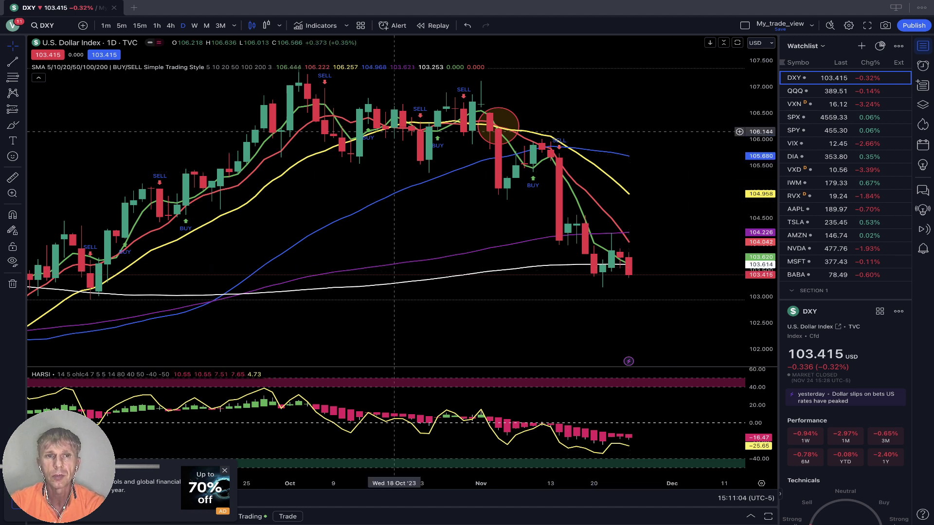
click(194, 26)
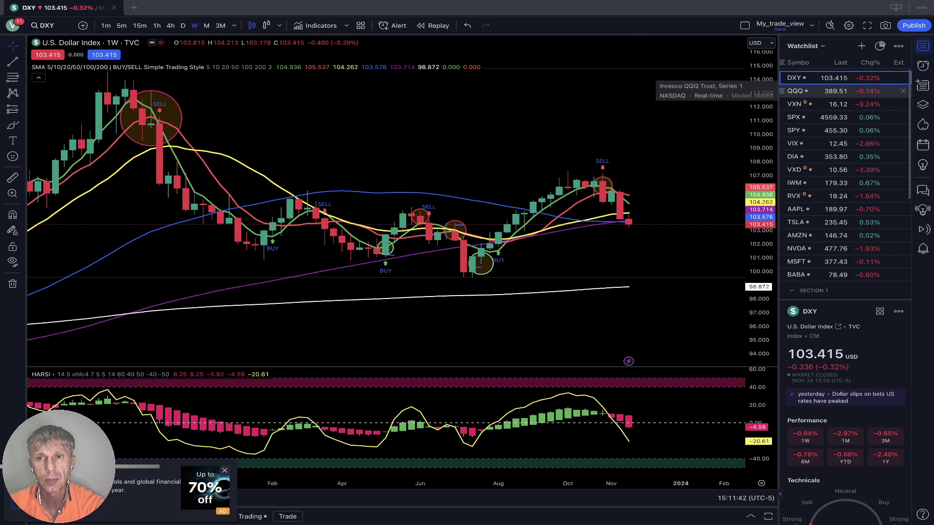
- Open the QQQ chart and pan back through its weekly history to 2021
click(796, 91)
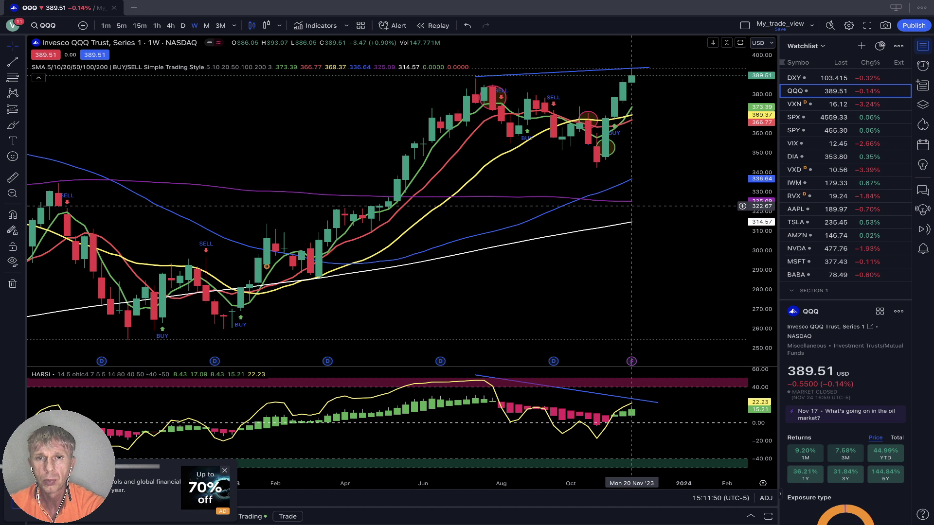
drag(640, 201, 681, 198)
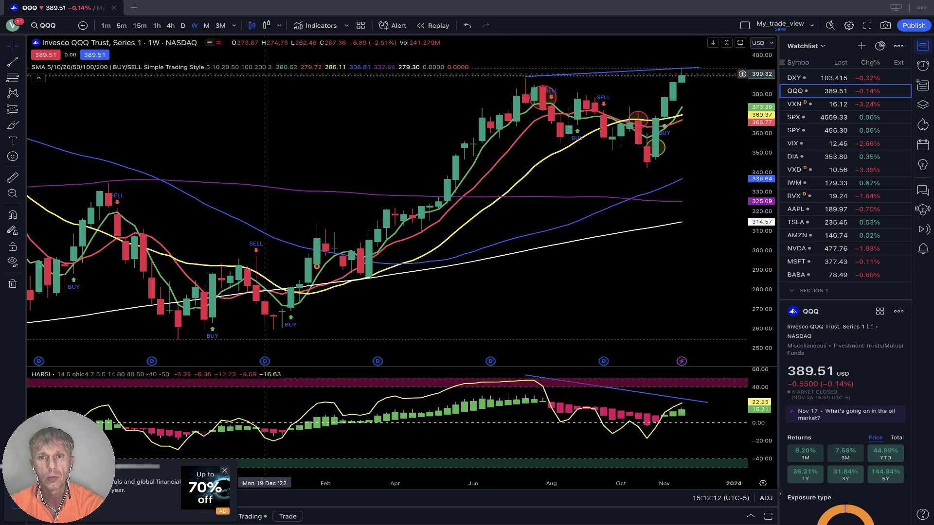
drag(265, 120, 647, 137)
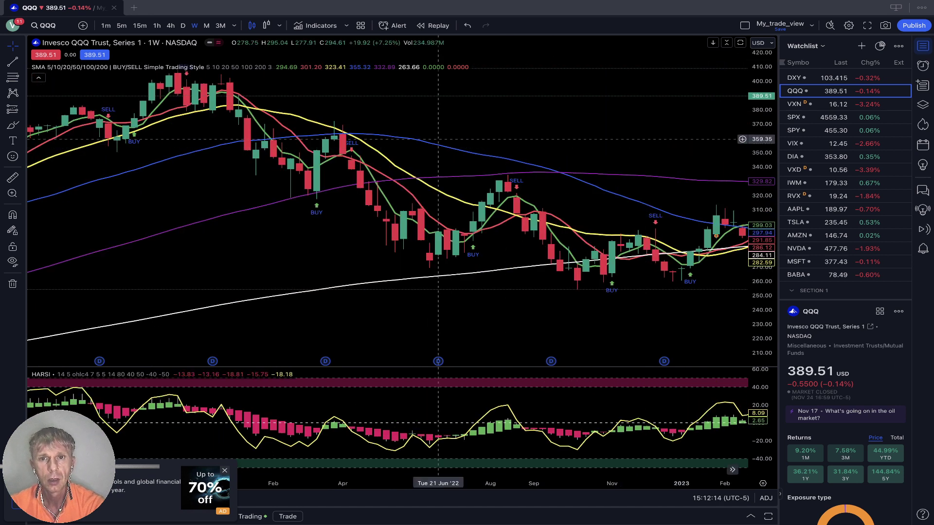
drag(456, 139, 739, 144)
drag(615, 141, 720, 142)
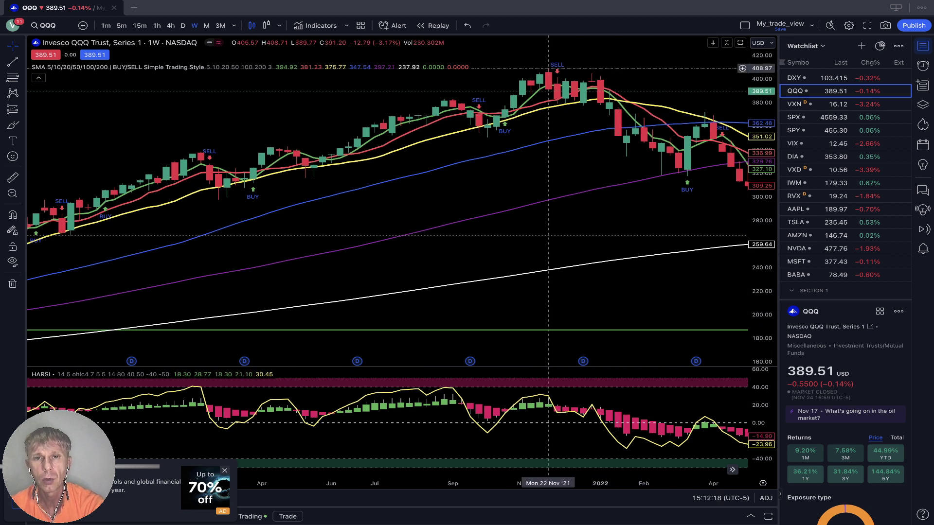
- Pan QQQ forward to the most recent weeks and switch to daily candles
drag(671, 146, 131, 136)
drag(627, 149, 487, 153)
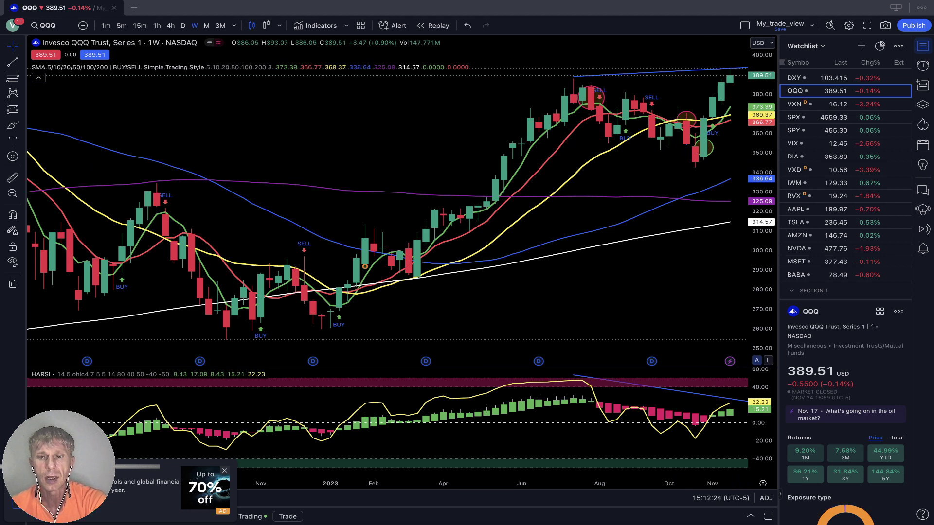
drag(660, 270, 605, 273)
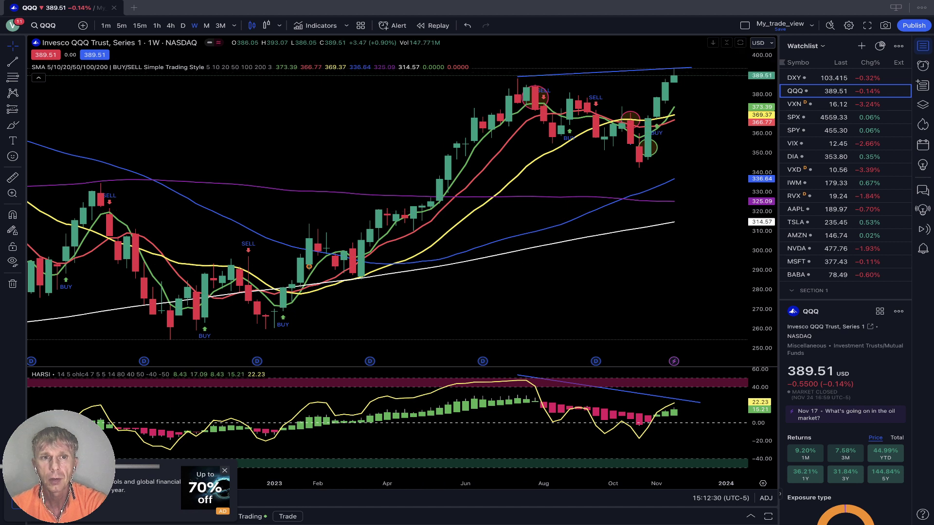
click(183, 25)
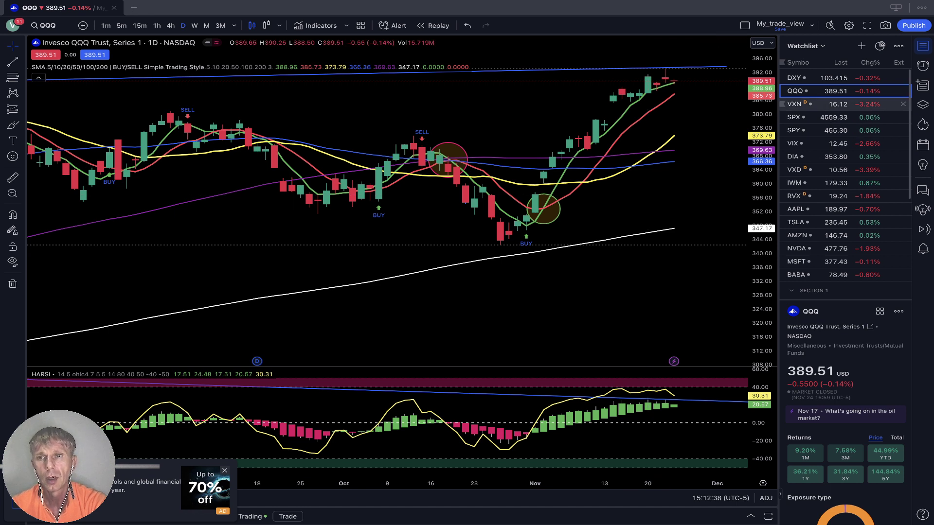
- View the VXN volatility chart on weekly candles, then load the S&P 500 (SPX) chart
click(817, 104)
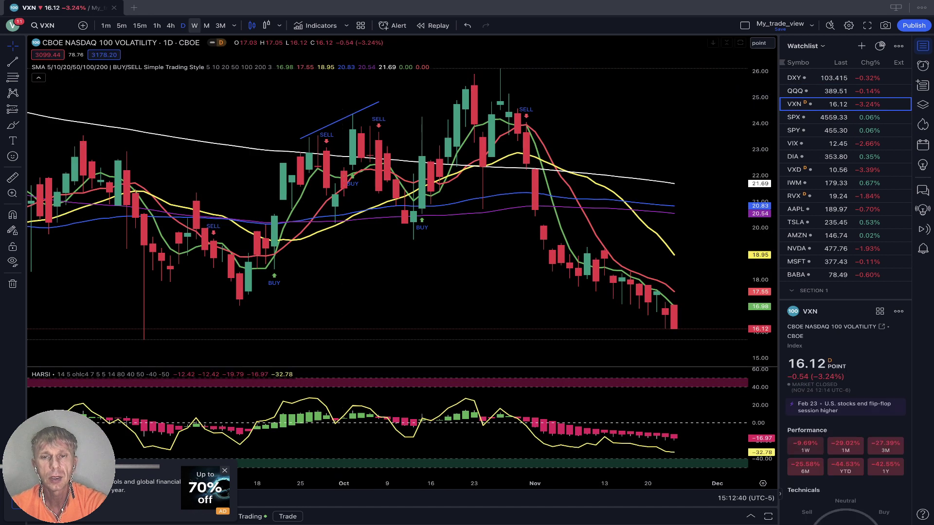
click(195, 25)
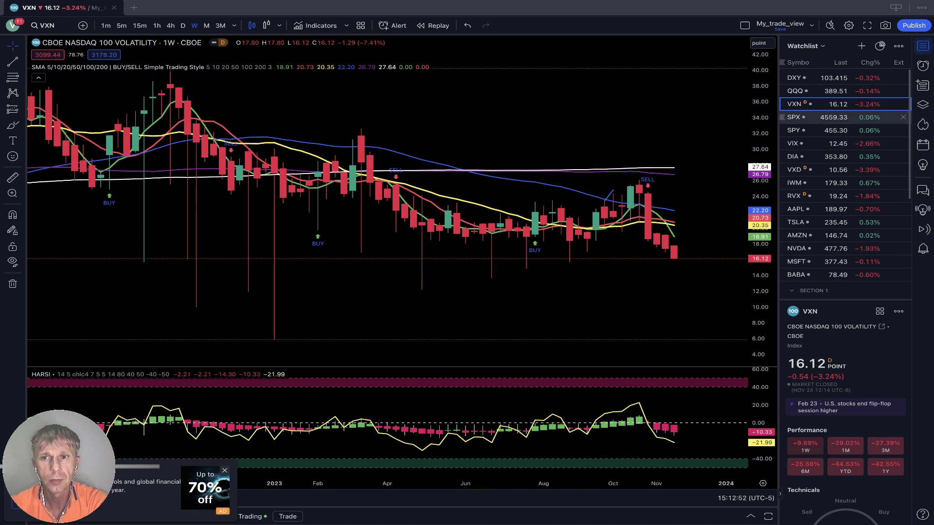
click(826, 118)
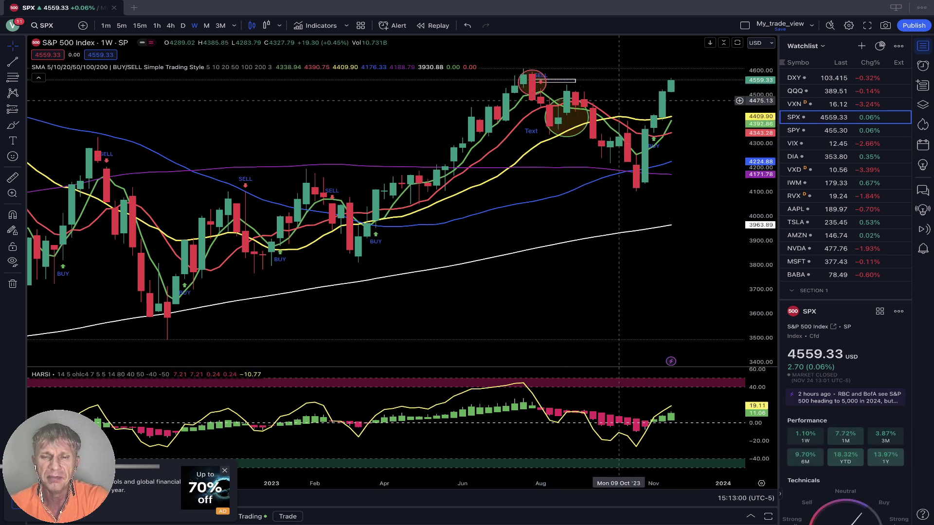
- Shift the SPX chart slightly and switch it to daily candles
drag(619, 231, 641, 232)
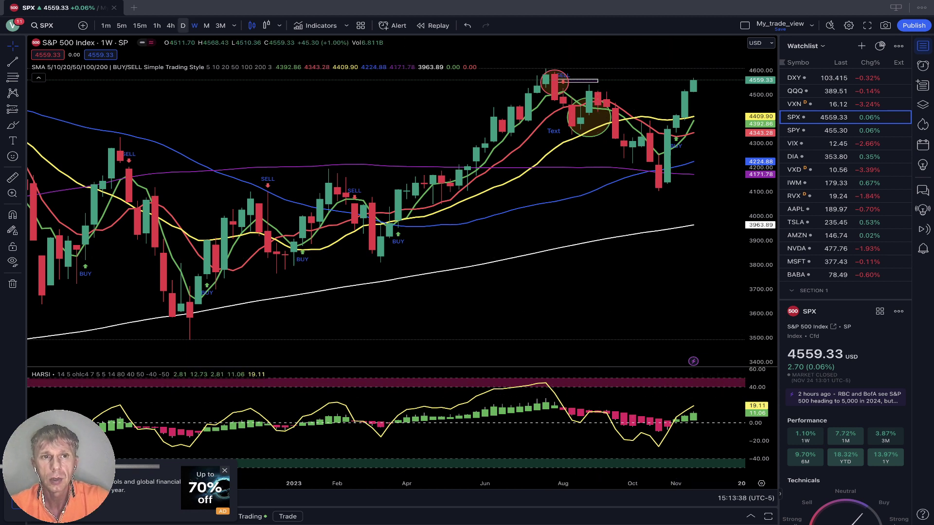
click(182, 26)
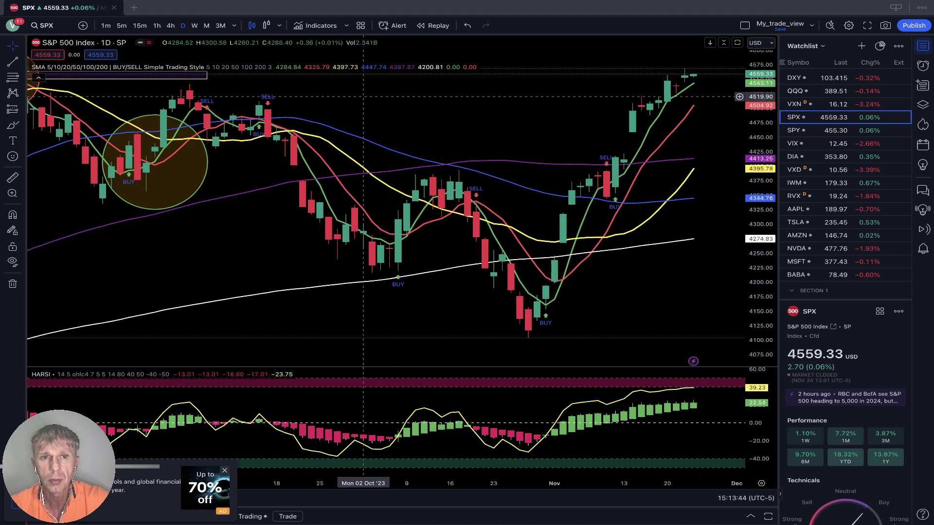
- Delete the pink rectangle drawing from the S&P 500 daily chart
drag(373, 97, 521, 110)
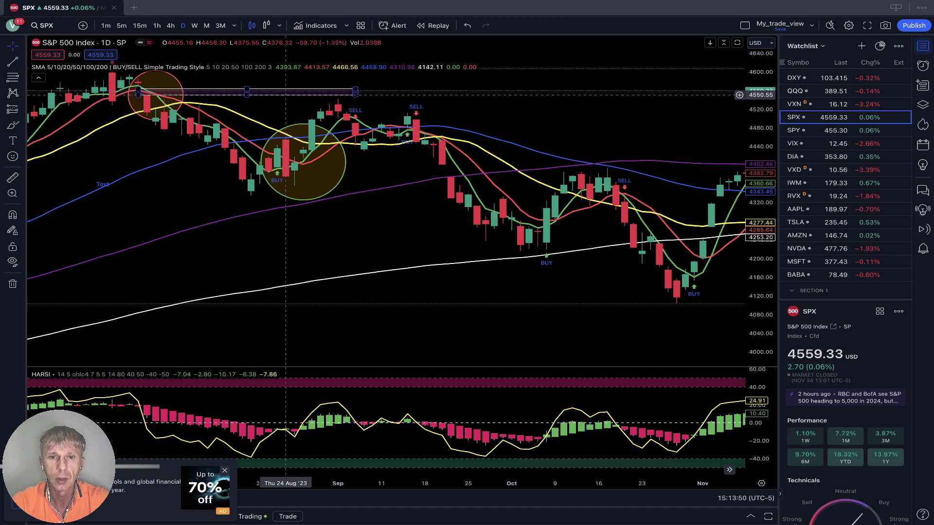
click(285, 95)
key(Delete)
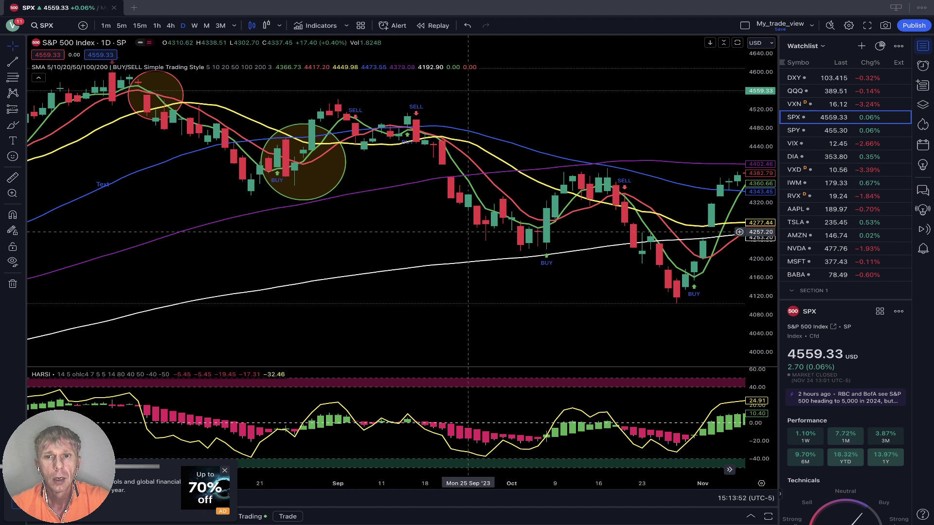
- Return SPX to weekly candles and load the VIX chart
drag(457, 204, 256, 256)
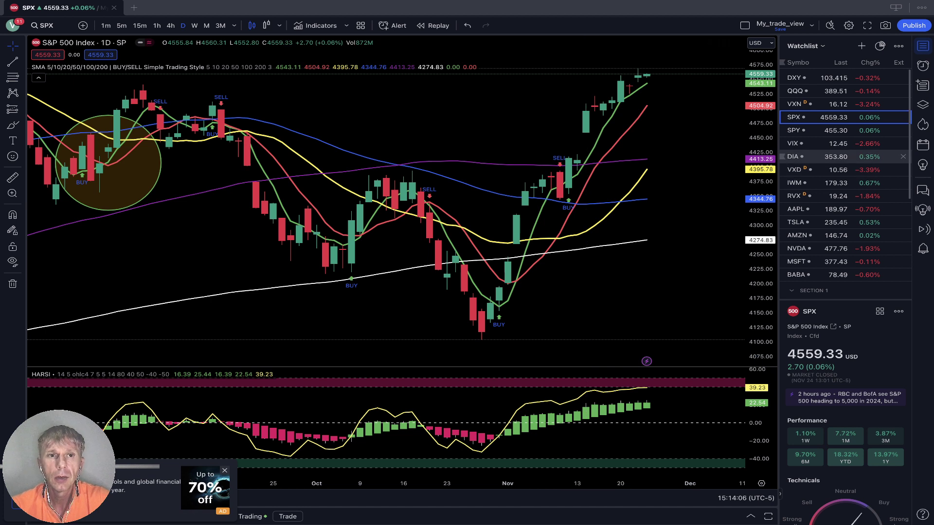
click(195, 25)
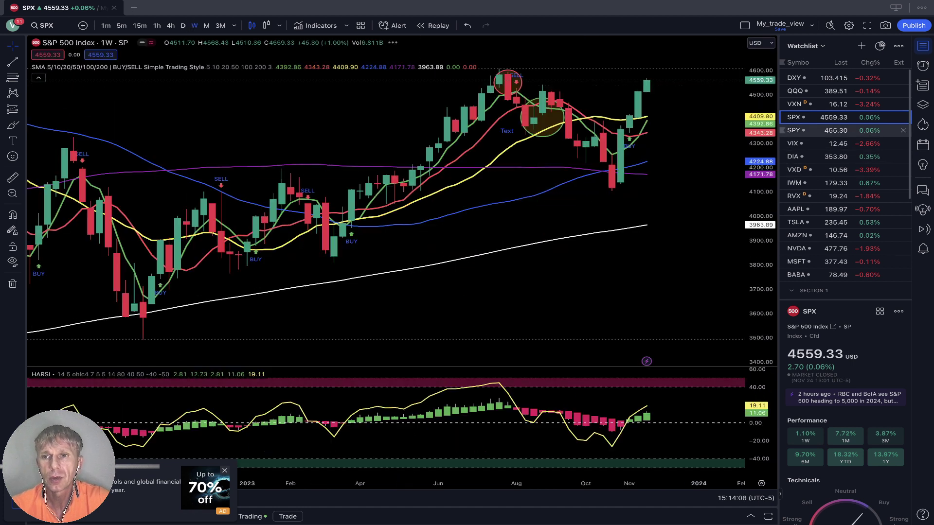
click(798, 144)
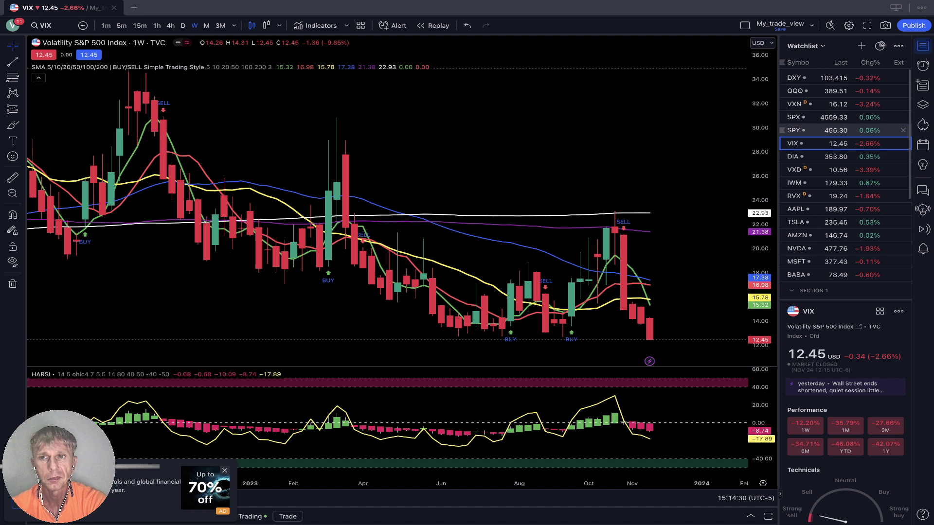
- Load the weekly DIA chart from the watchlist in place of VIX
click(827, 157)
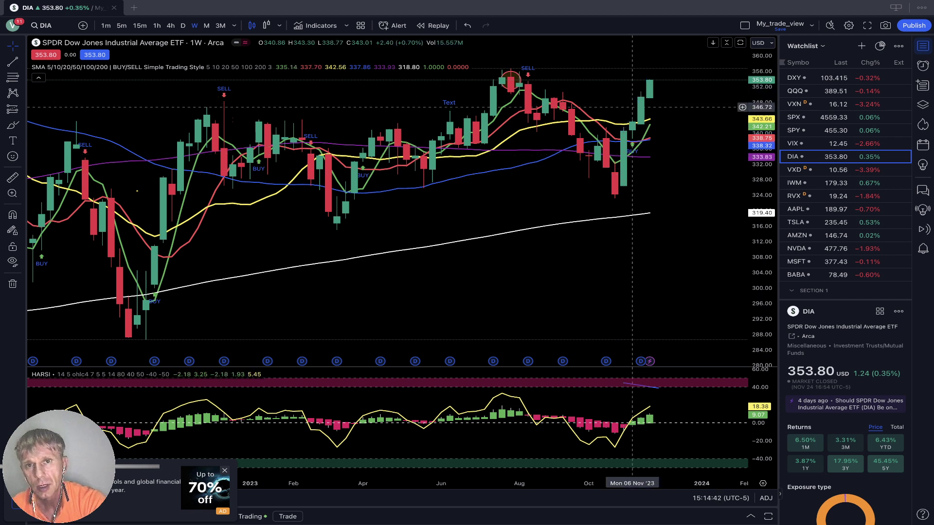
- Show DIA on daily candles, then load the daily DJIA Volatility (VXD) chart
scroll(632, 107, left, 5)
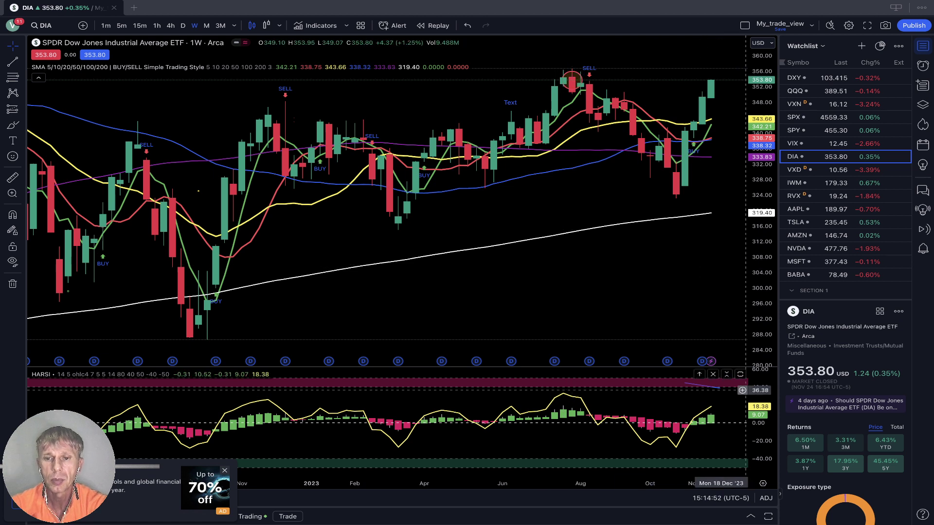
click(743, 422)
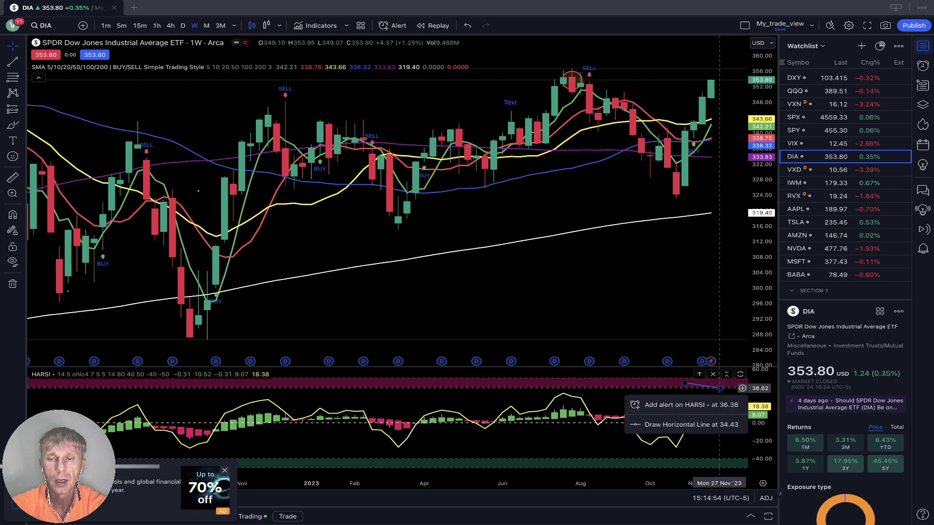
scroll(719, 387, right, 5)
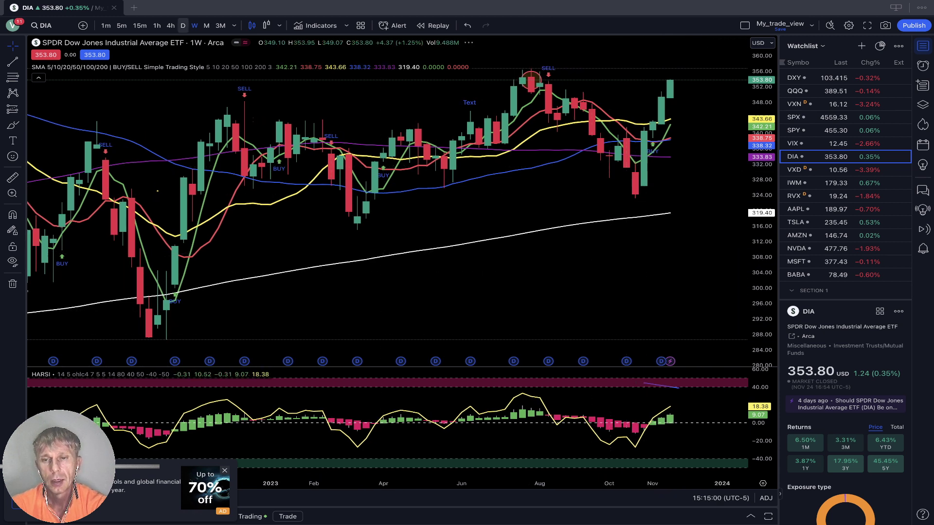
click(183, 25)
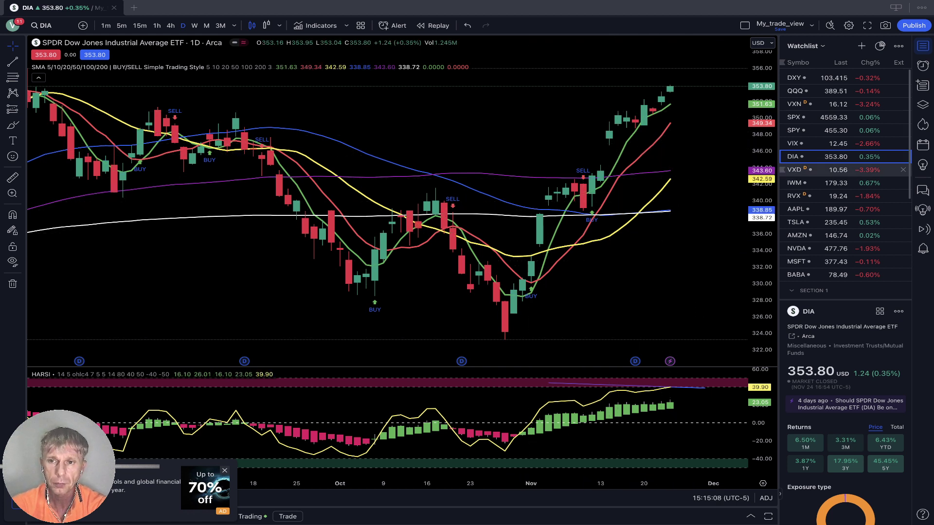
click(818, 169)
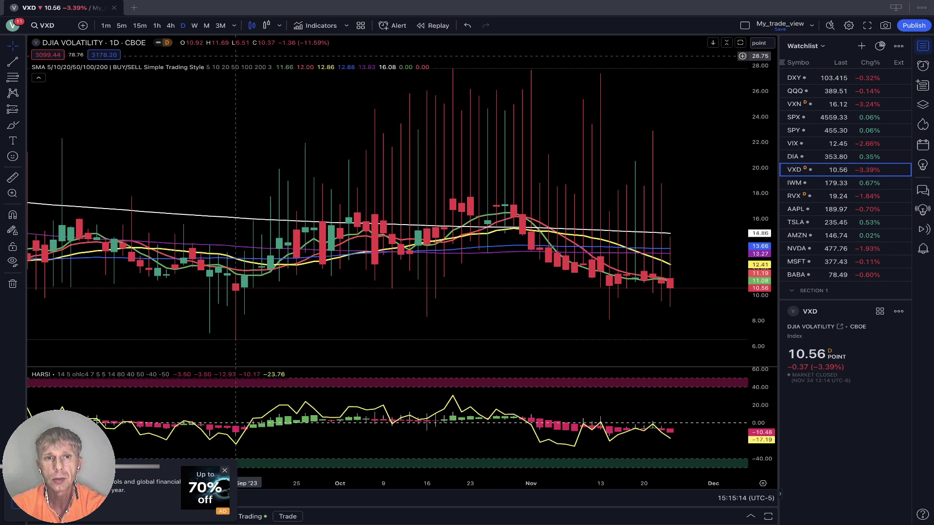
- Switch VXD to weekly candles, then open the IWM Russell 2000 ETF chart
click(194, 25)
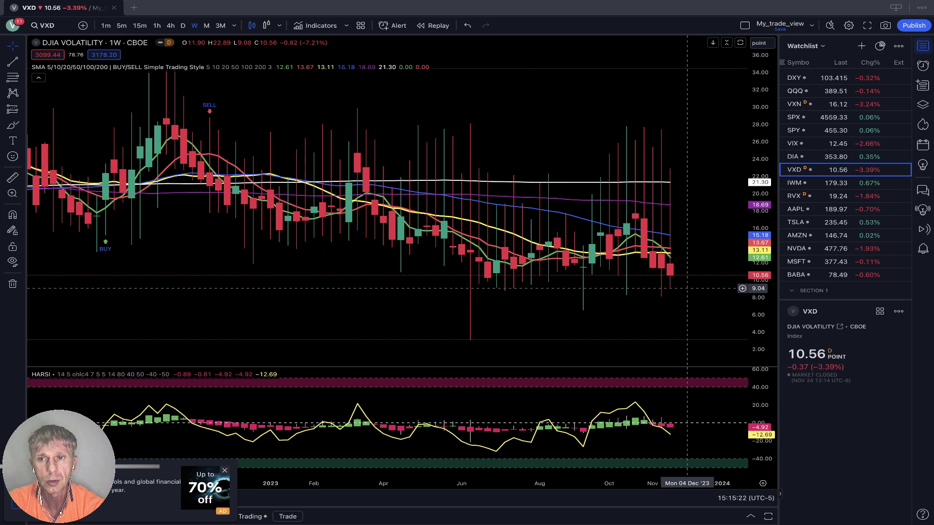
click(822, 182)
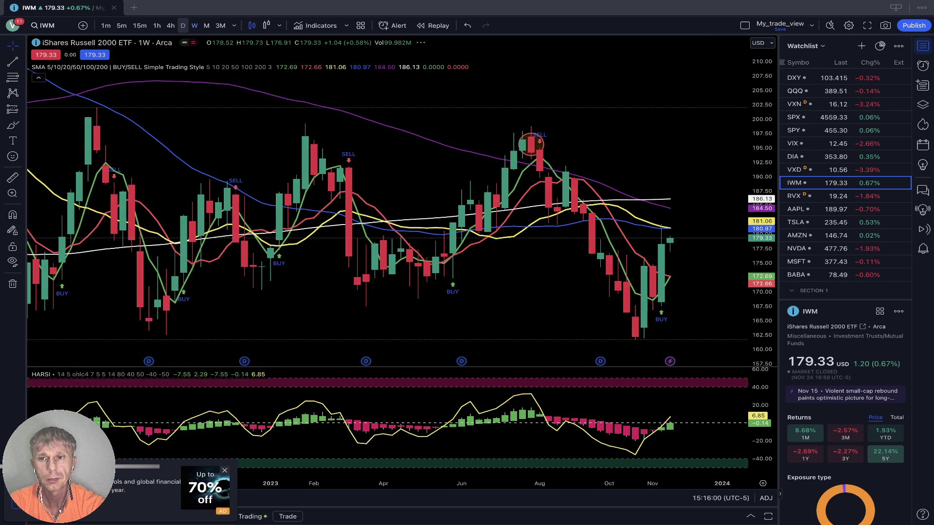
- View IWM on daily candles and RVX on weekly, then open Apple's AAPL chart
click(183, 25)
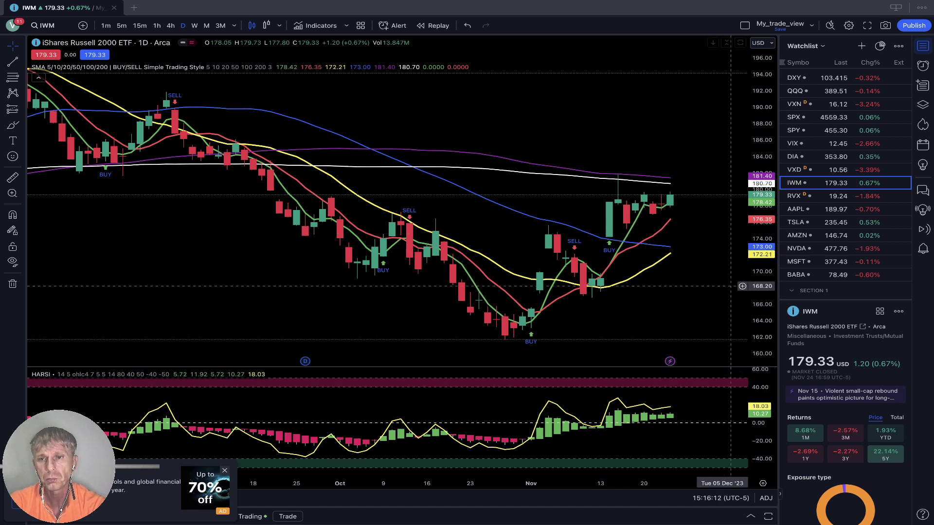
click(827, 196)
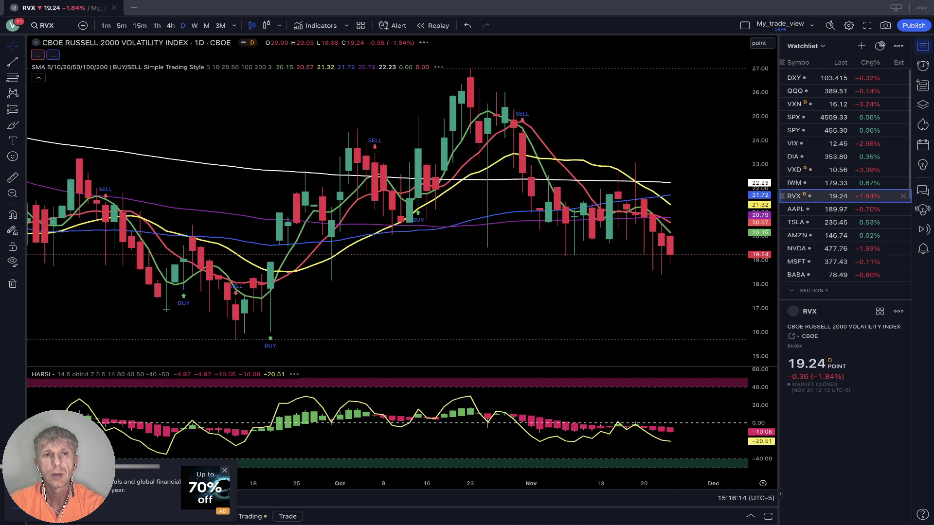
click(195, 26)
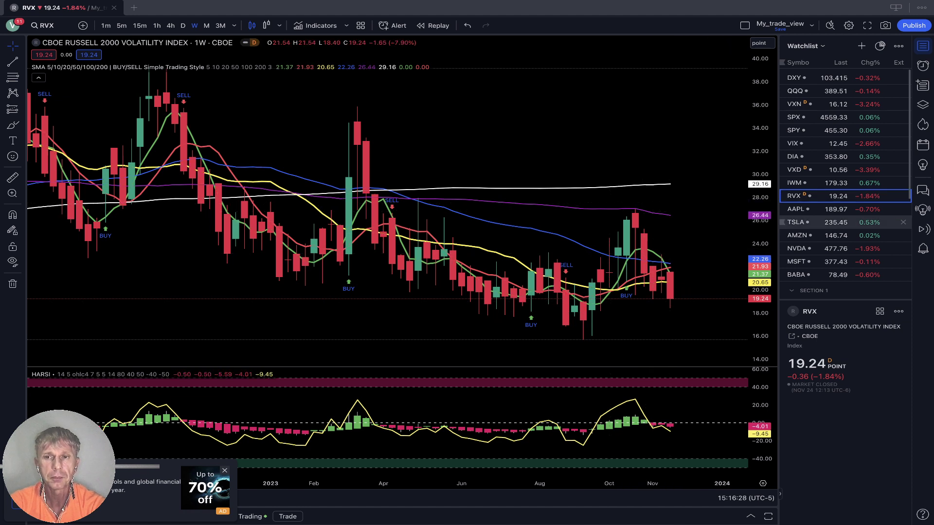
click(817, 209)
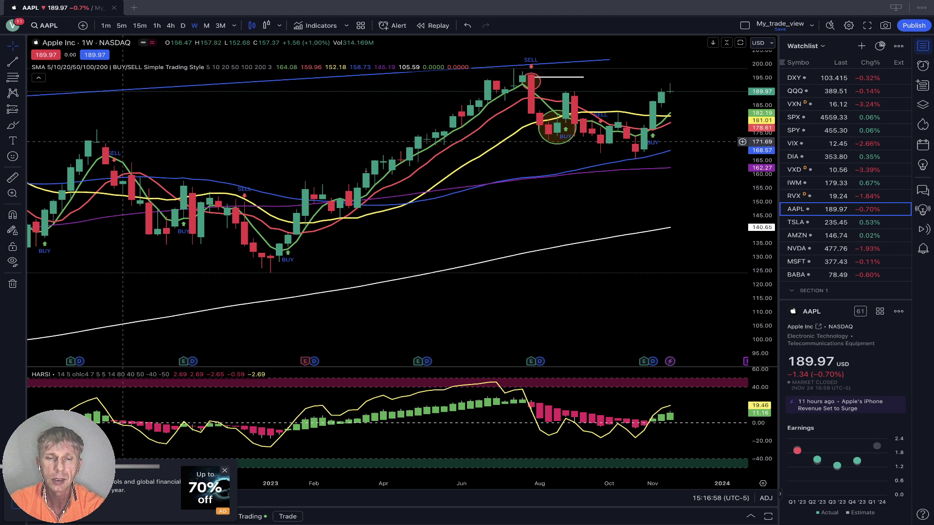
- Pan back through AAPL's earlier weeks and return, then switch AAPL to daily candles
drag(132, 155, 412, 99)
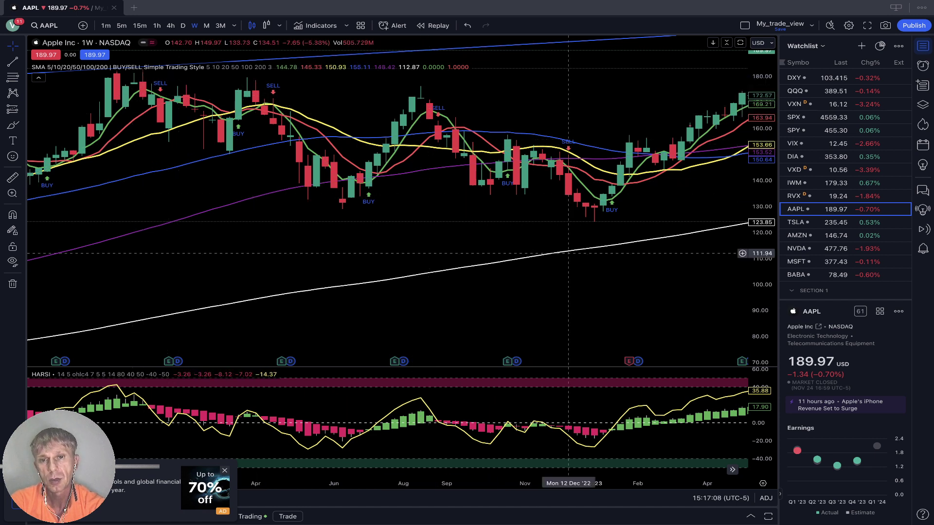
scroll(568, 253, right, 10)
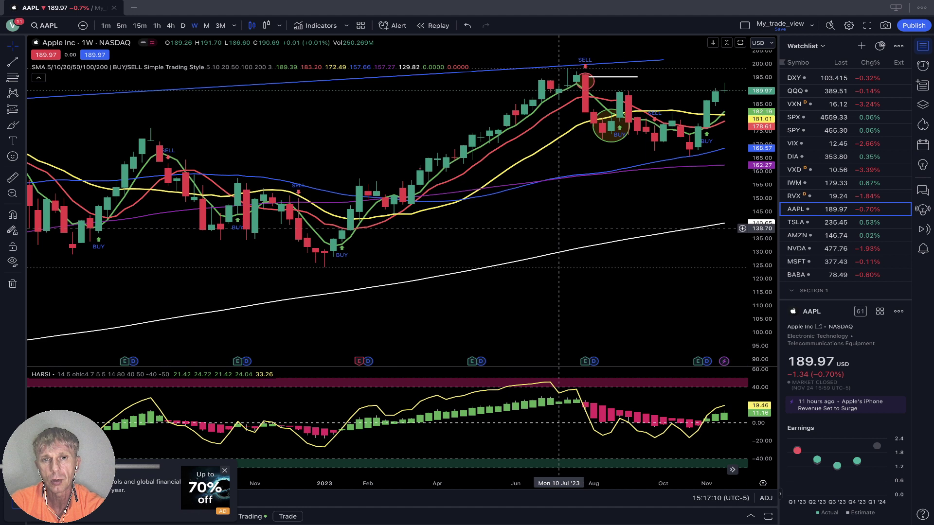
scroll(558, 228, right, 5)
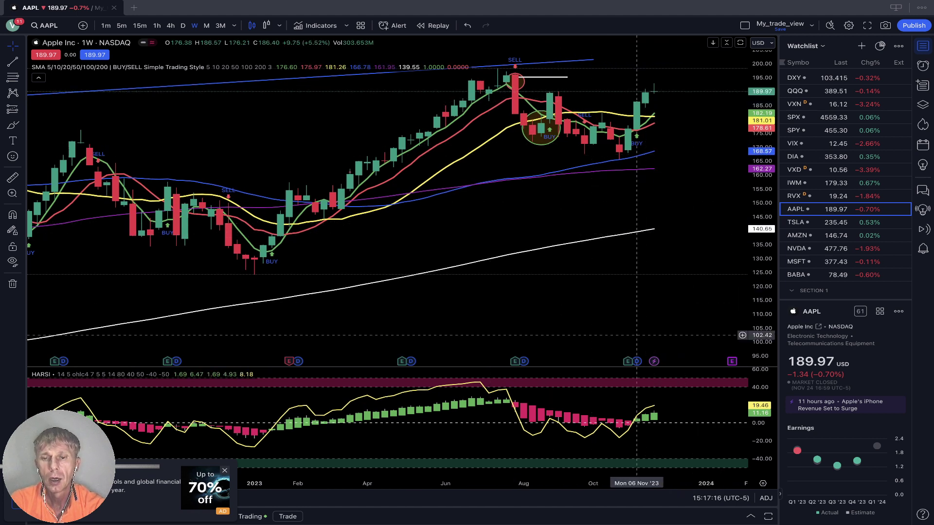
scroll(742, 317, left, 3)
drag(742, 317, 666, 136)
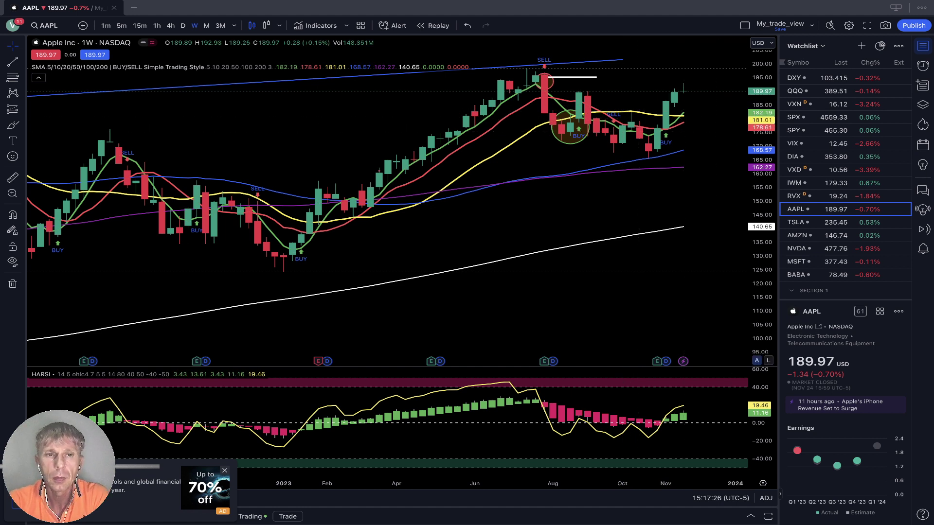
click(183, 25)
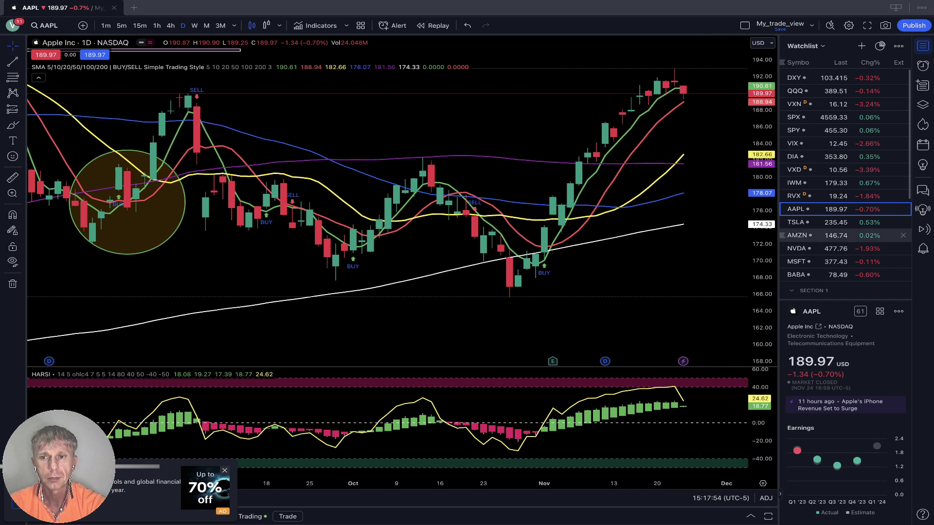
- Open Tesla's TSLA daily chart from the watchlist
click(827, 222)
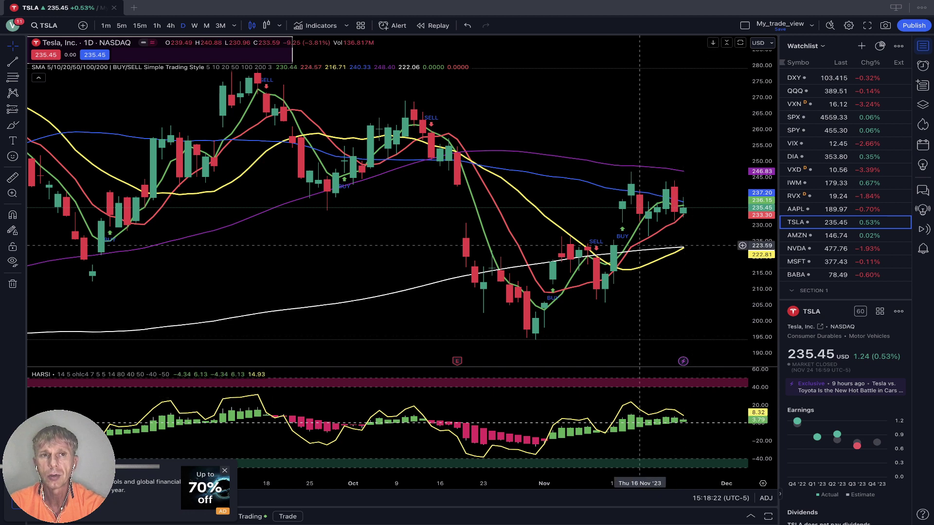
- View TSLA on 4-hour then daily candles, then open Amazon's weekly AMZN chart
click(170, 26)
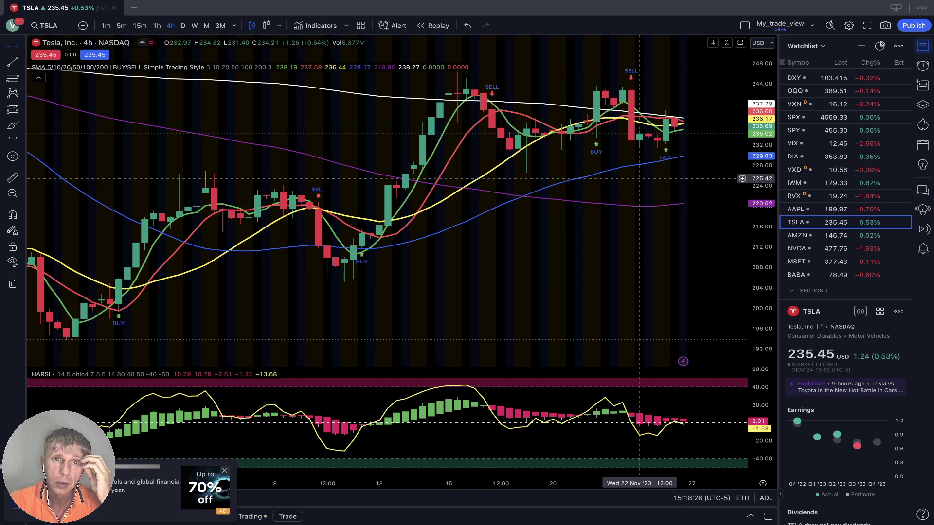
click(183, 25)
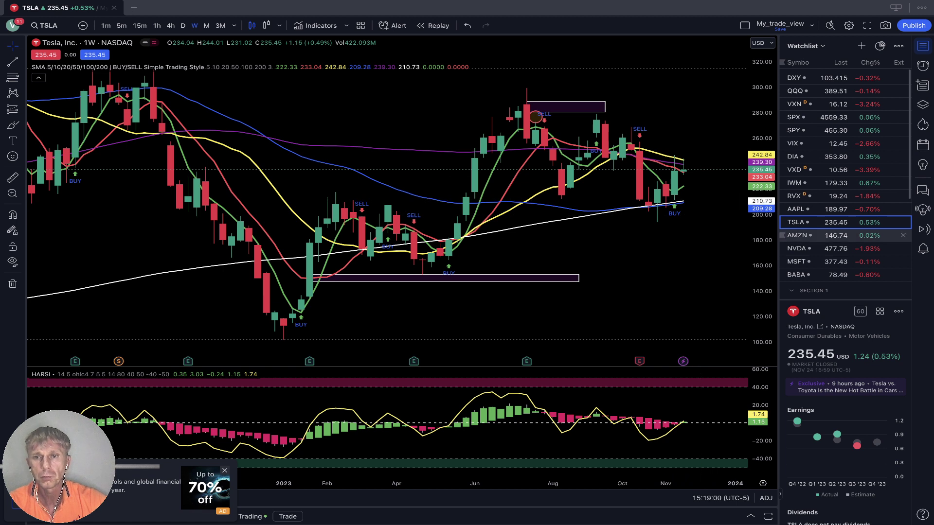
click(827, 236)
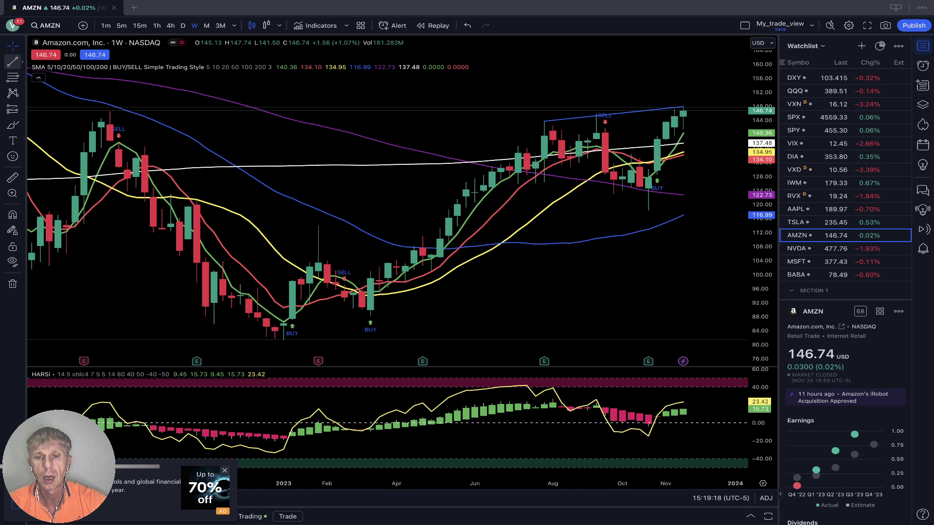
- Draw a HARSI trendline from AMZN's July peak, switch to daily, and adjust the trendline ends
click(527, 382)
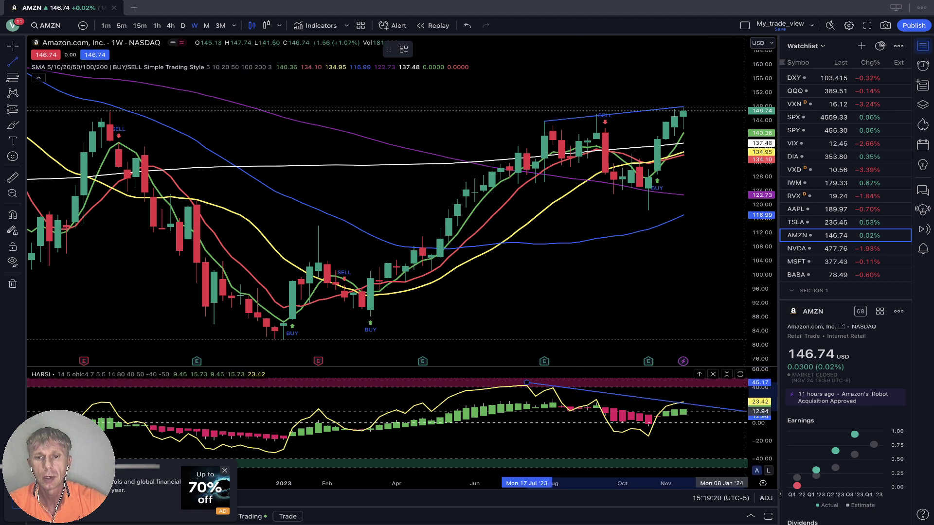
click(684, 401)
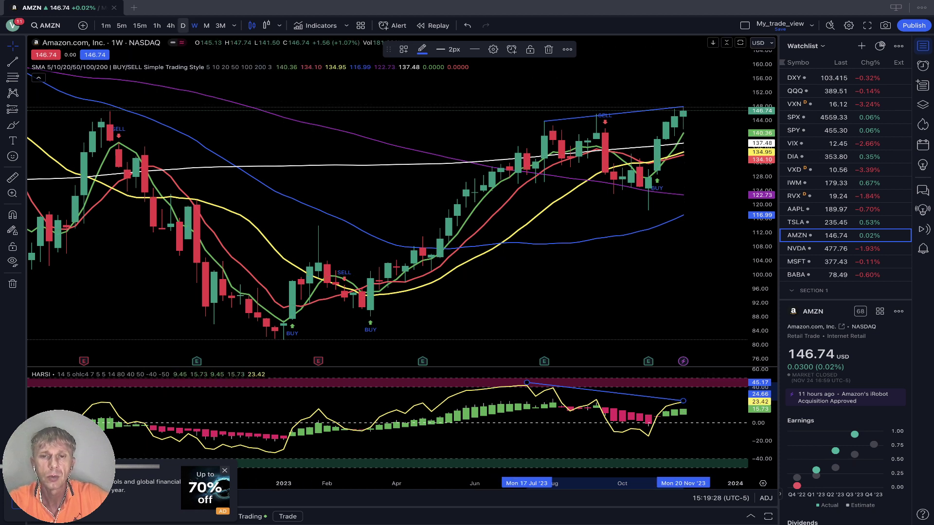
click(183, 25)
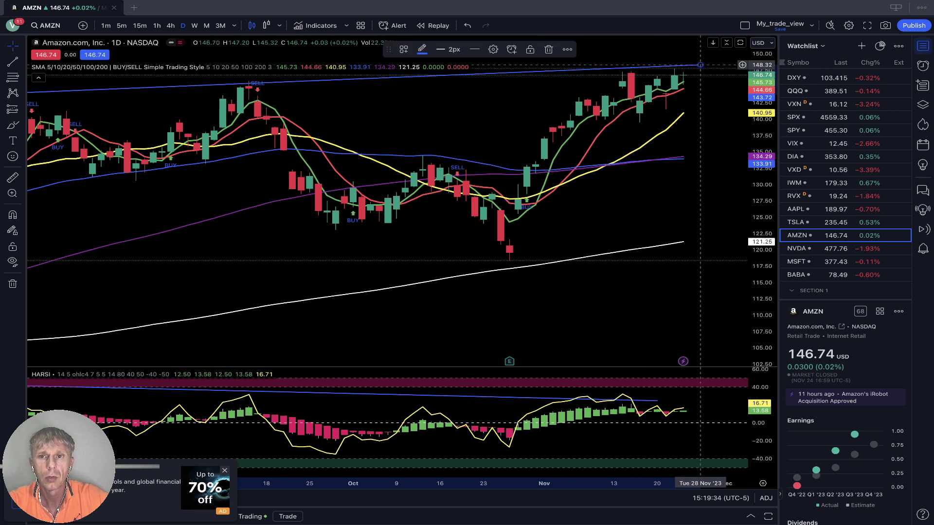
drag(701, 64, 700, 67)
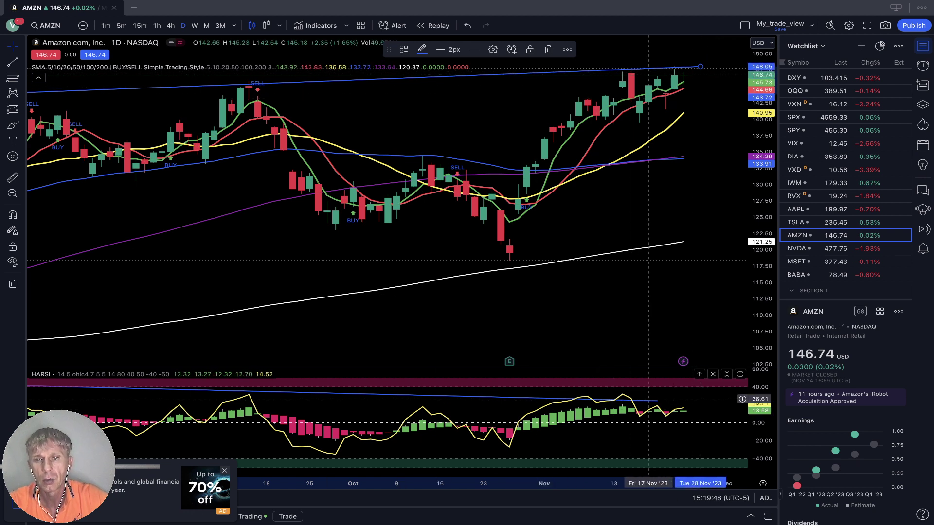
drag(657, 401, 701, 396)
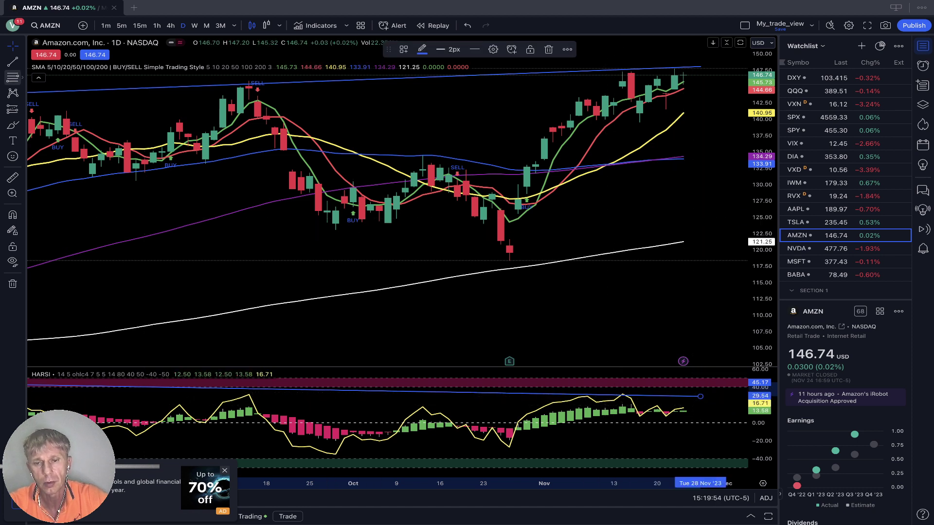
- Draw a second HARSI trendline from the 14 Nov high, then open NVIDIA's NVDA chart
click(12, 61)
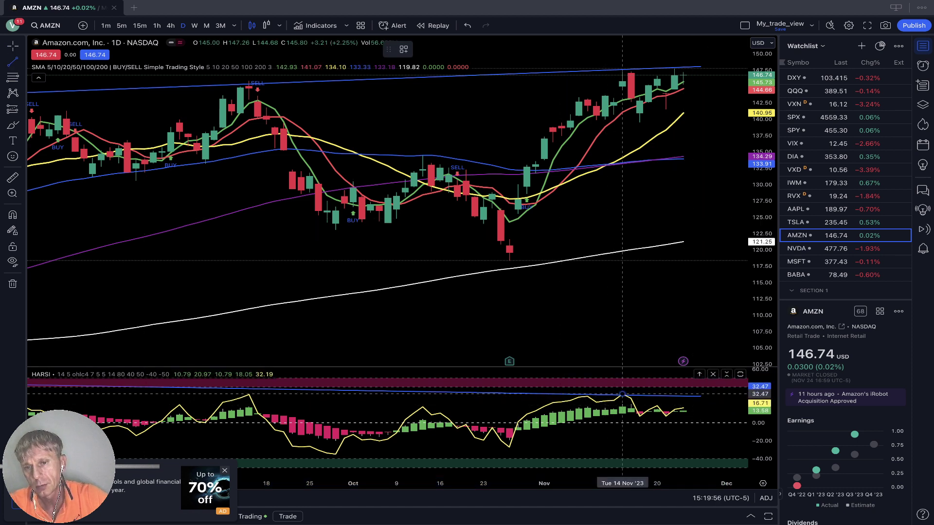
drag(623, 394, 709, 415)
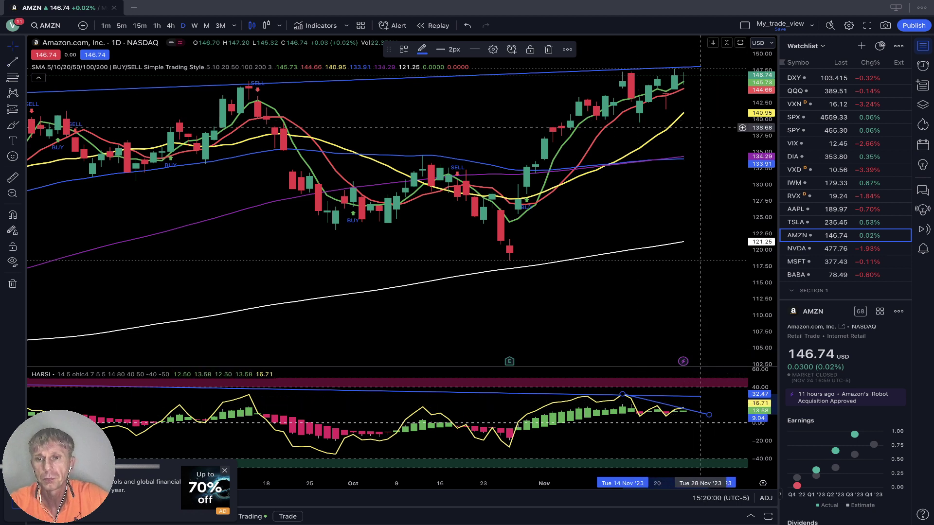
click(808, 248)
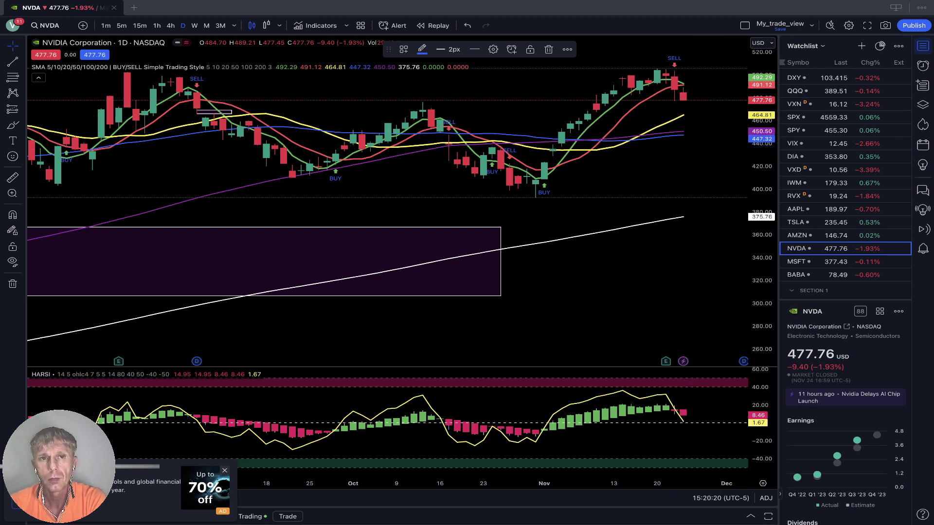
- Show NVDA weekly, re-angle the upper trendline, and draw a flat line from the August '23 high
click(195, 25)
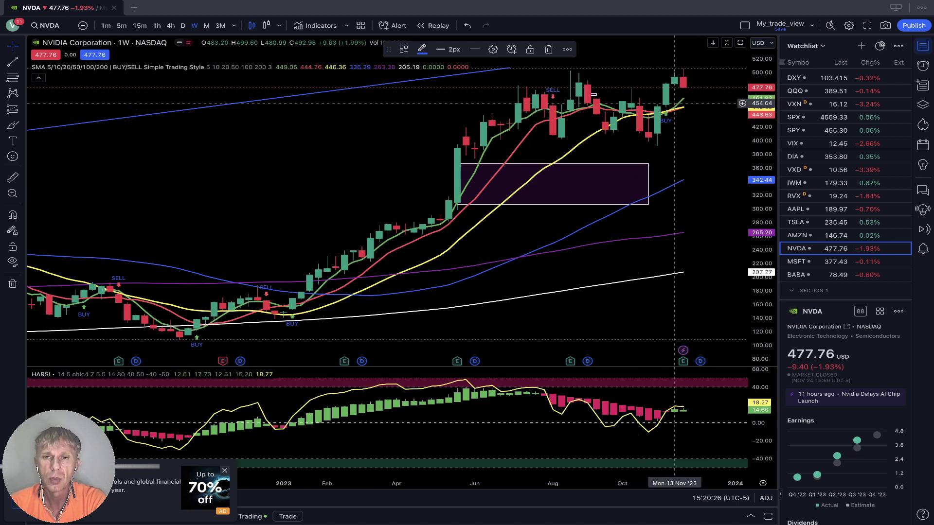
scroll(674, 171, left, 3)
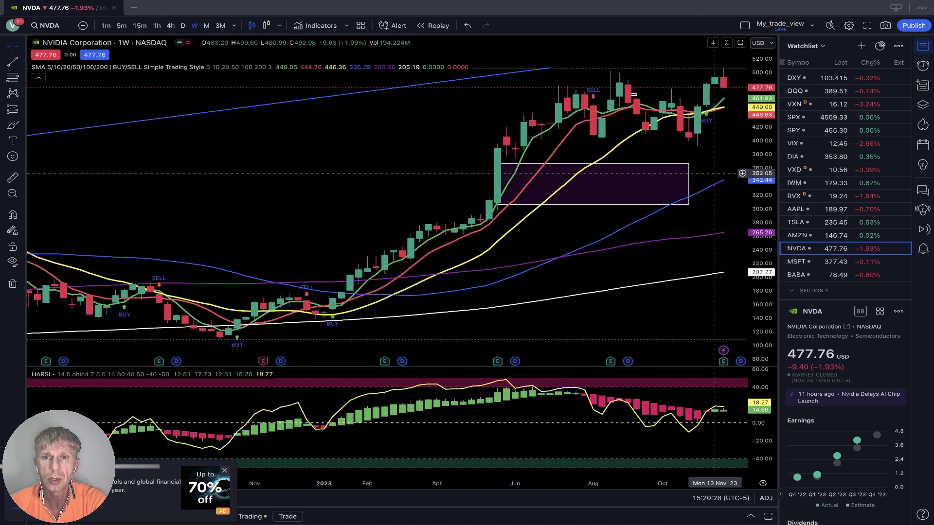
drag(549, 68, 611, 68)
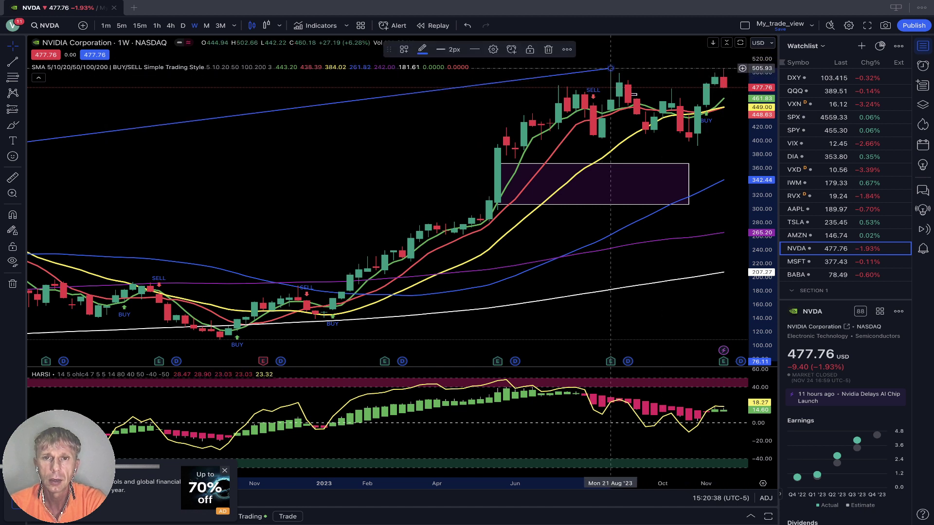
click(13, 62)
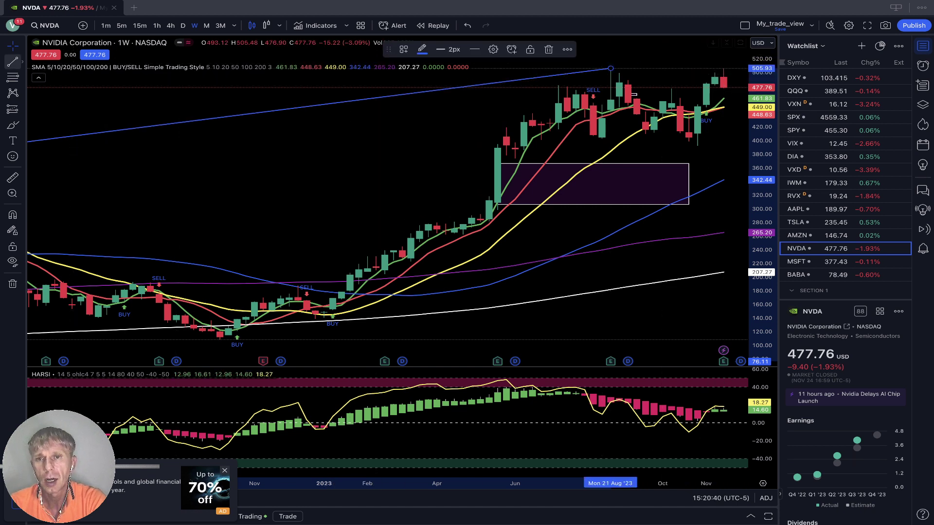
click(610, 68)
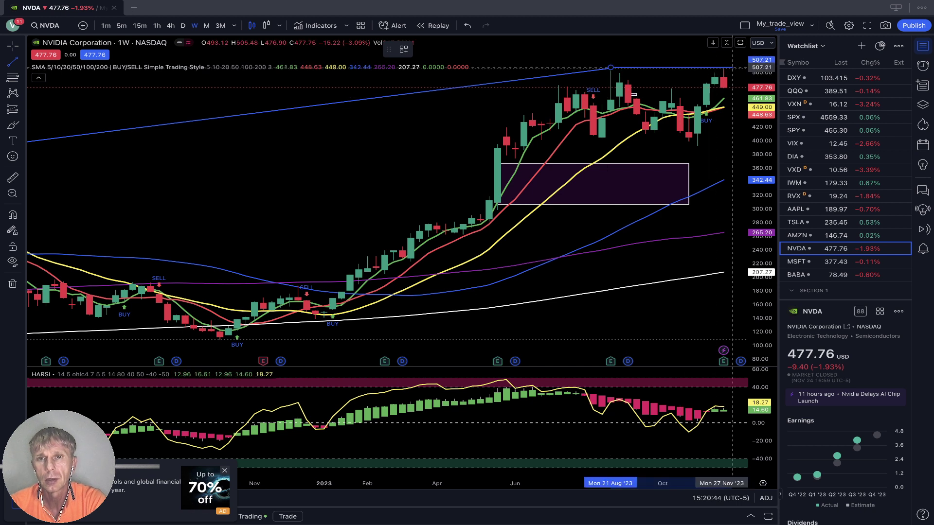
click(732, 67)
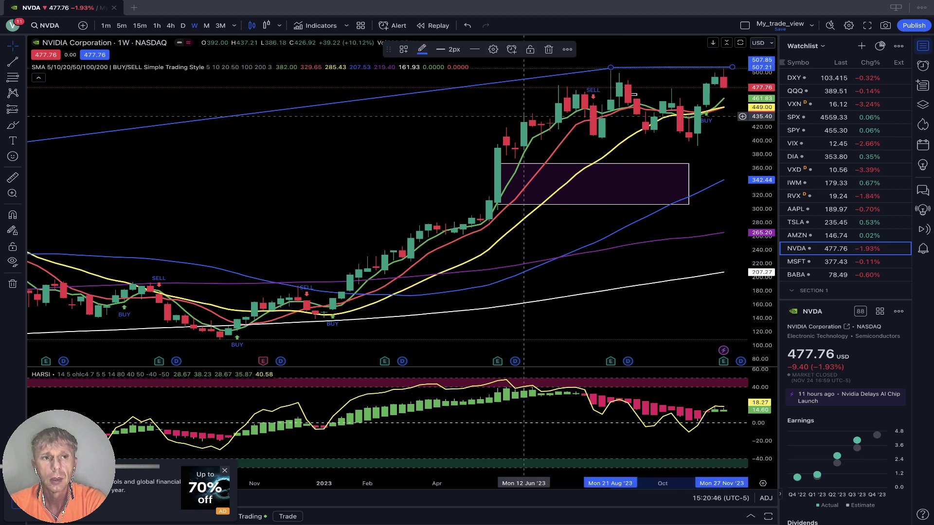
- Draw a falling HARSI trendline from the May '23 peak to late November, then open MSFT
key(alt+t)
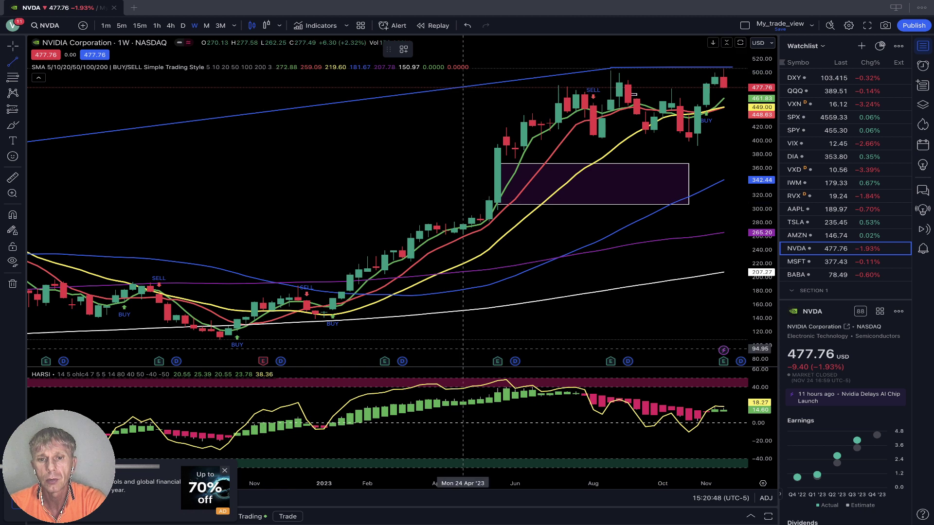
click(507, 377)
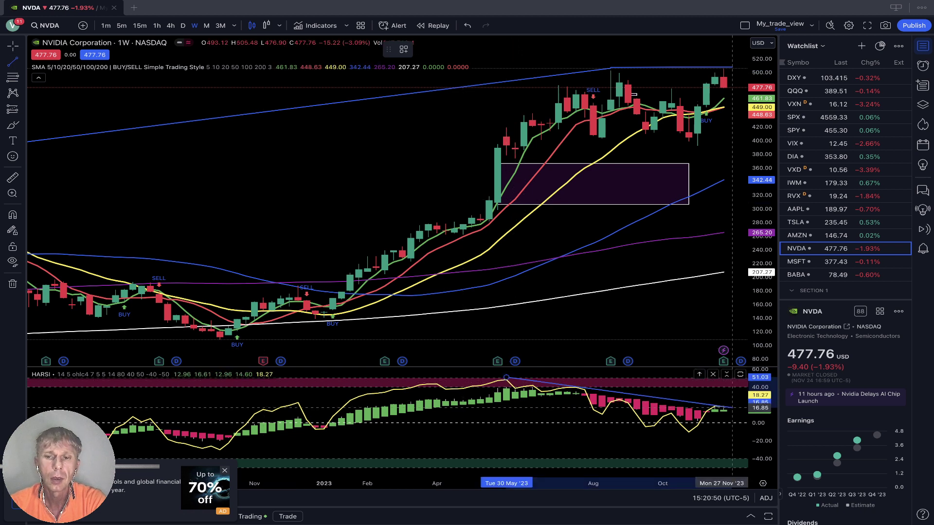
click(732, 408)
click(342, 173)
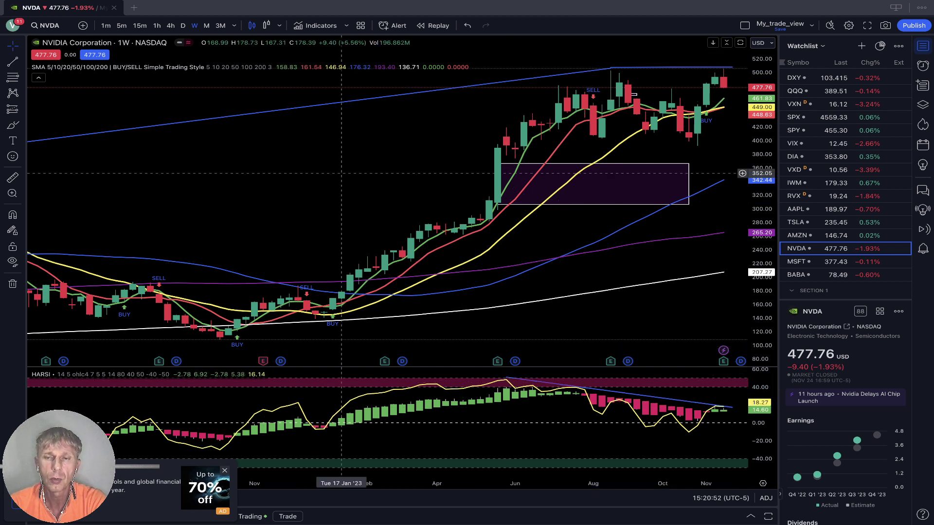
drag(342, 173, 315, 173)
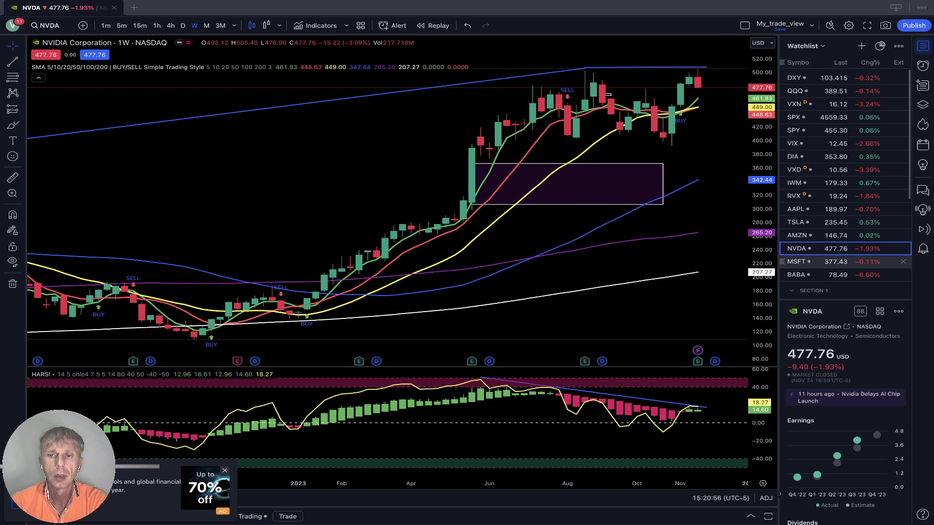
click(817, 262)
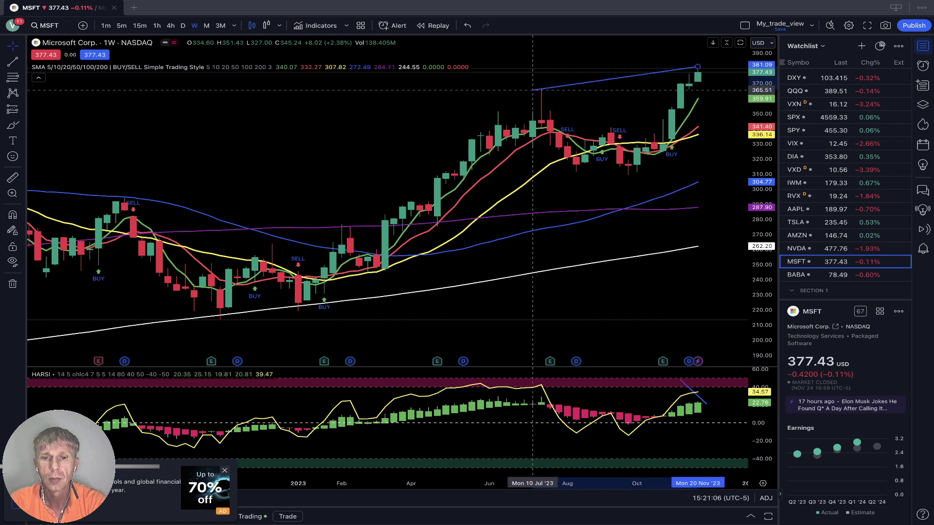
- Replace the misplaced MSFT trendline with one from the July high to the latest candle
click(533, 90)
drag(533, 90, 489, 107)
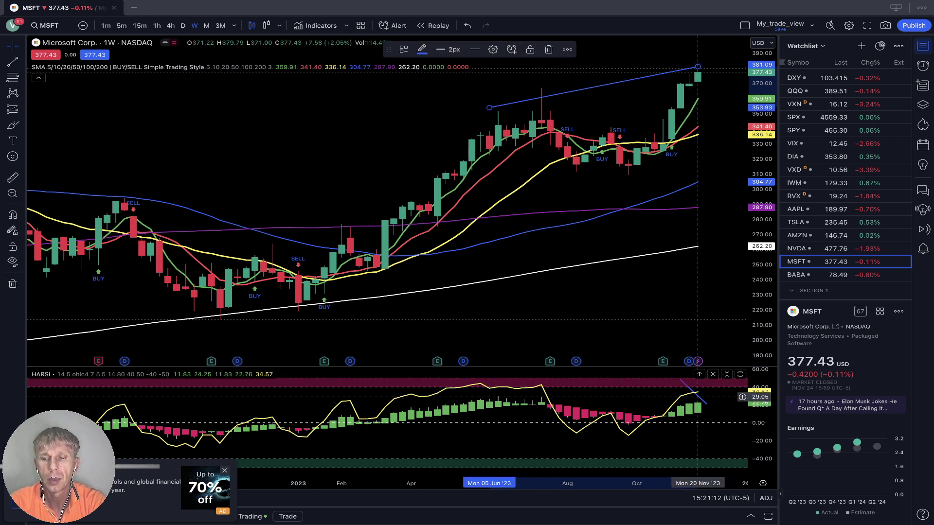
key(Delete)
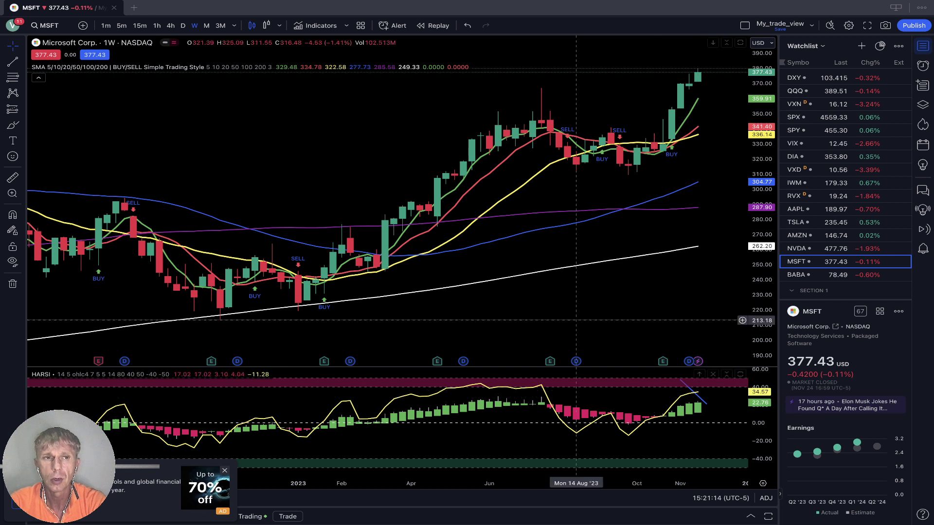
click(13, 61)
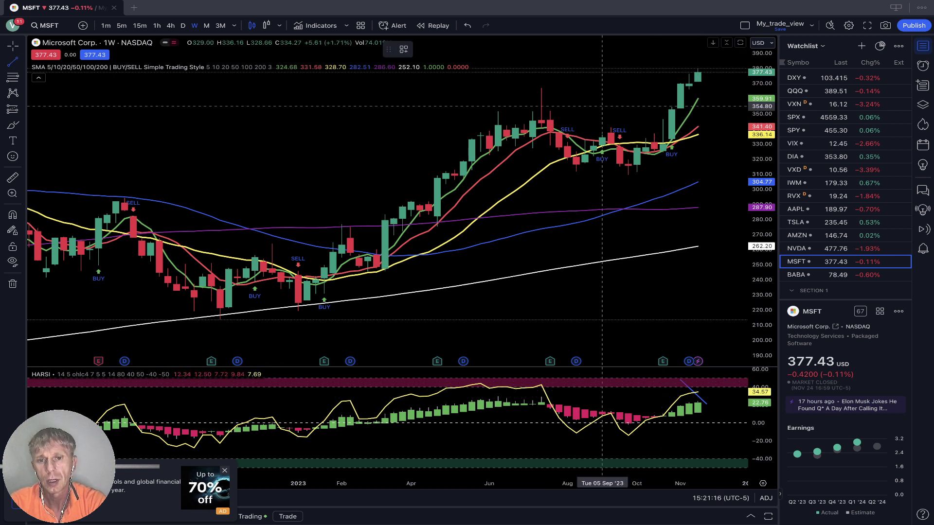
click(541, 91)
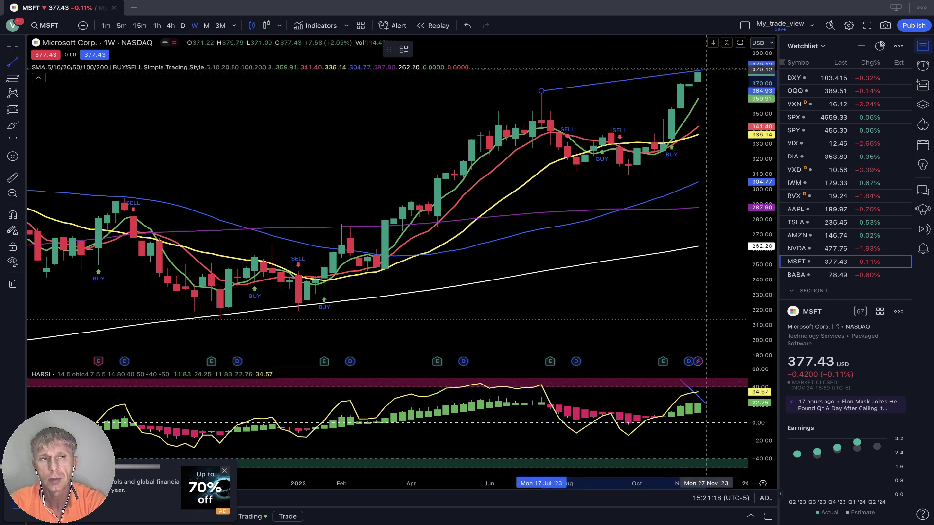
click(707, 69)
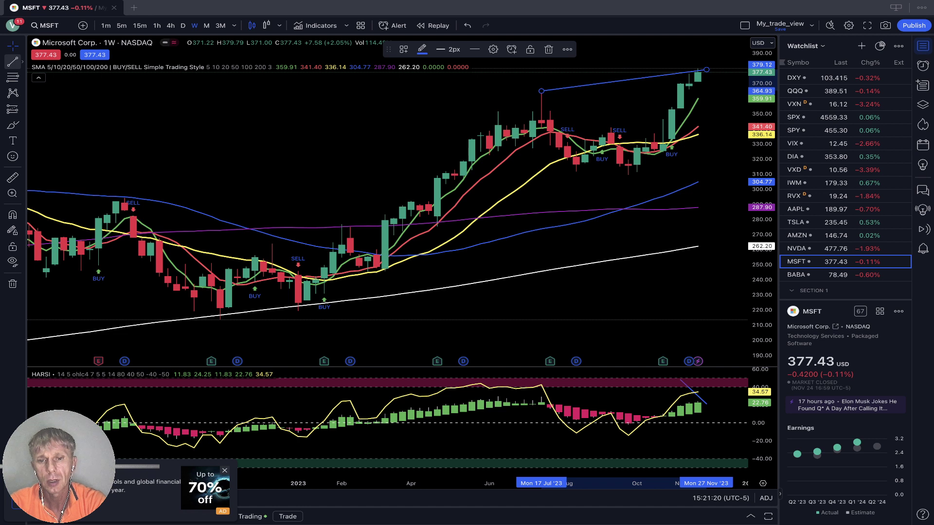
- Draw a HARSI trendline from its July peak, check MSFT daily, then move to BABA
click(541, 383)
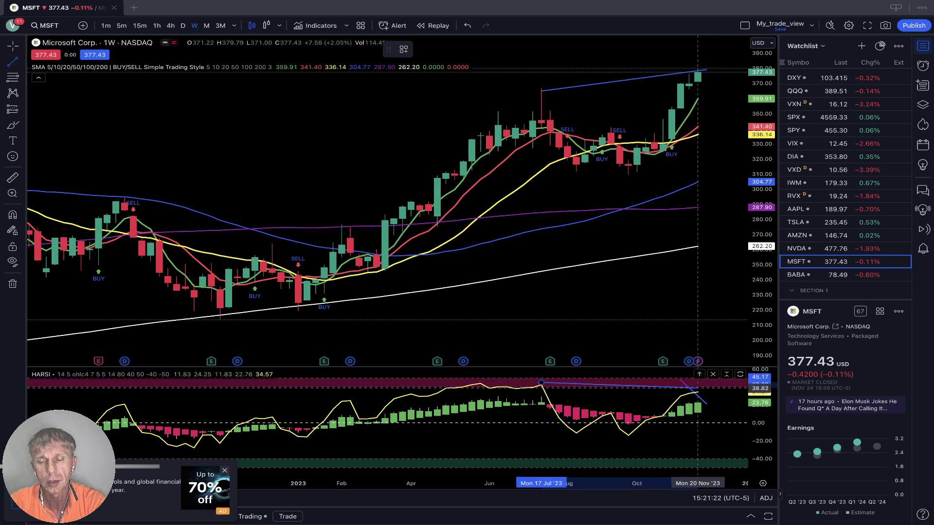
click(715, 392)
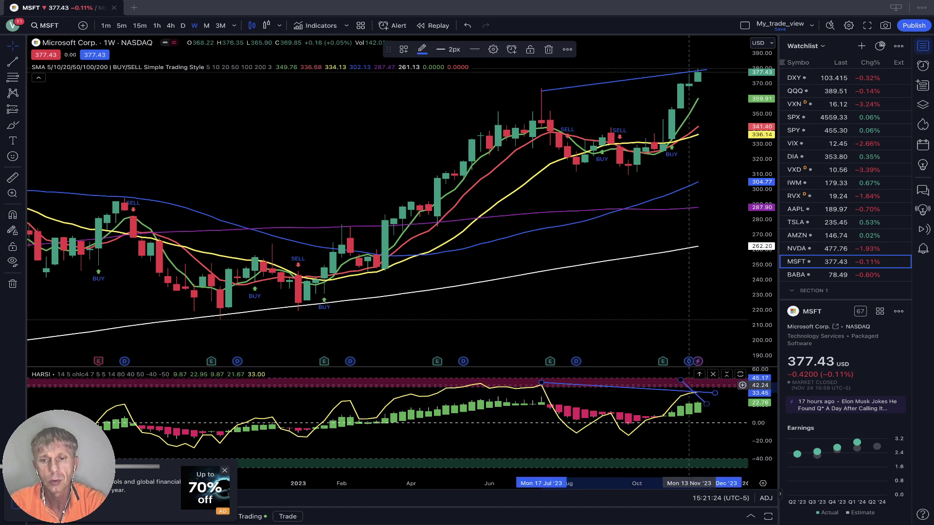
key(Escape)
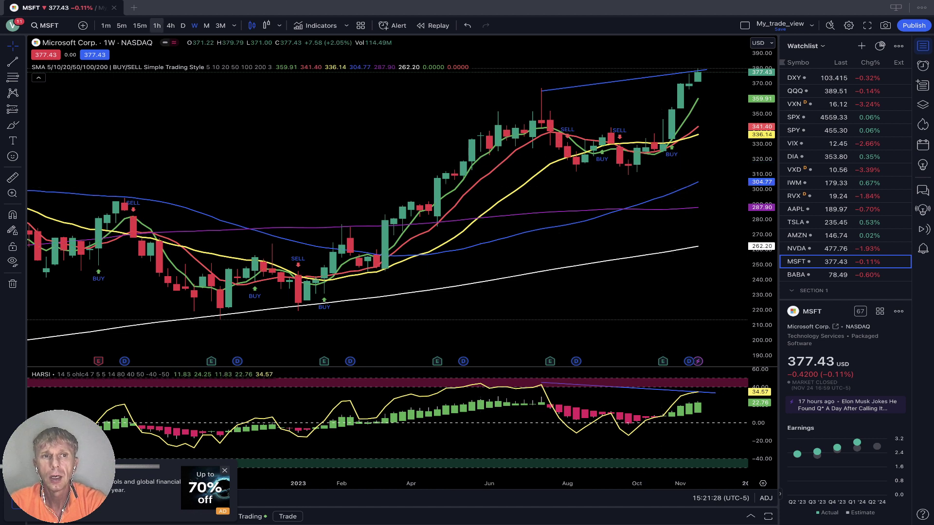
click(183, 25)
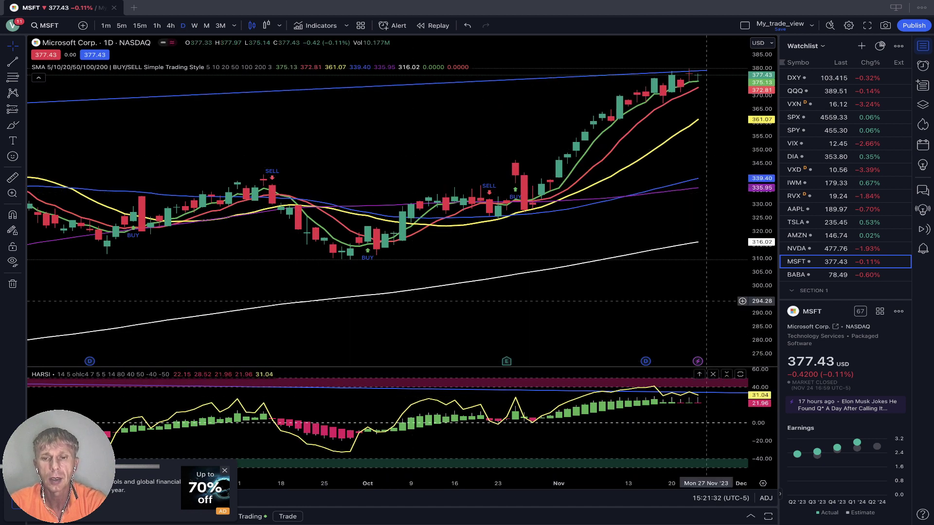
scroll(706, 276, right, 3)
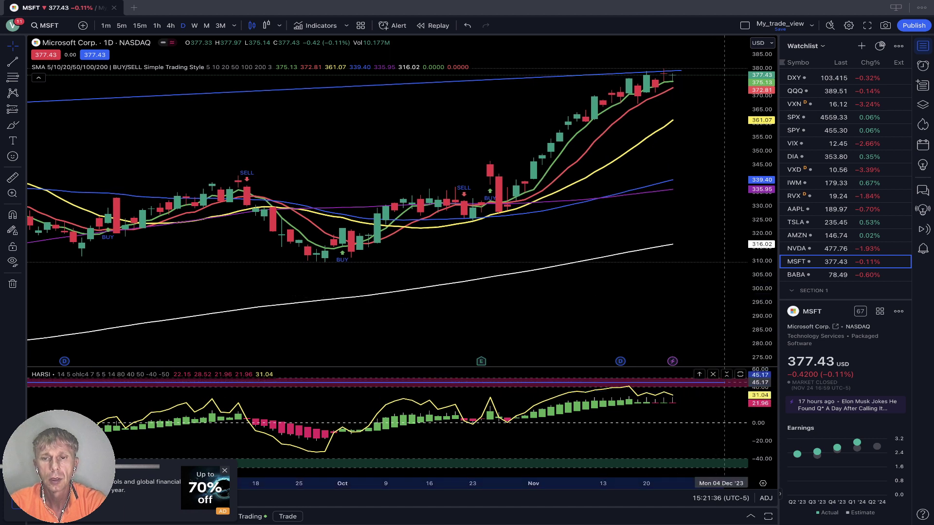
click(724, 384)
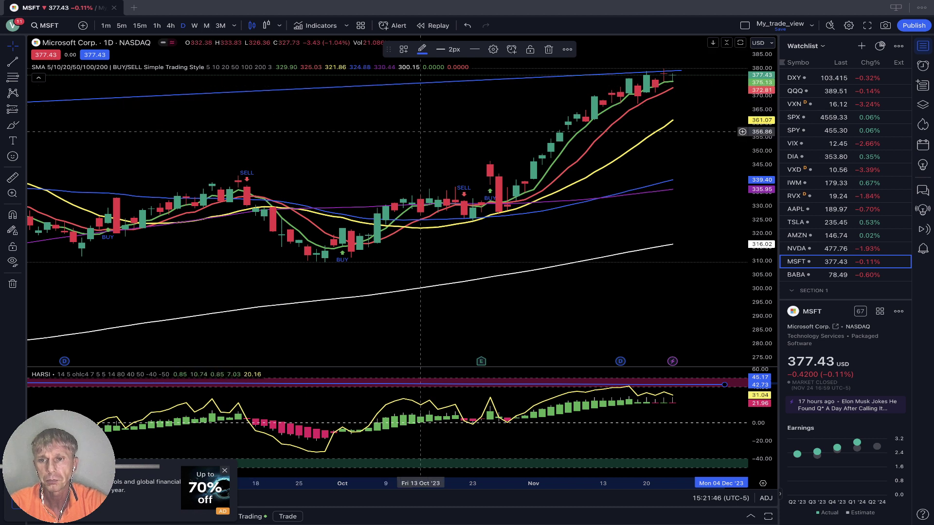
key(Down)
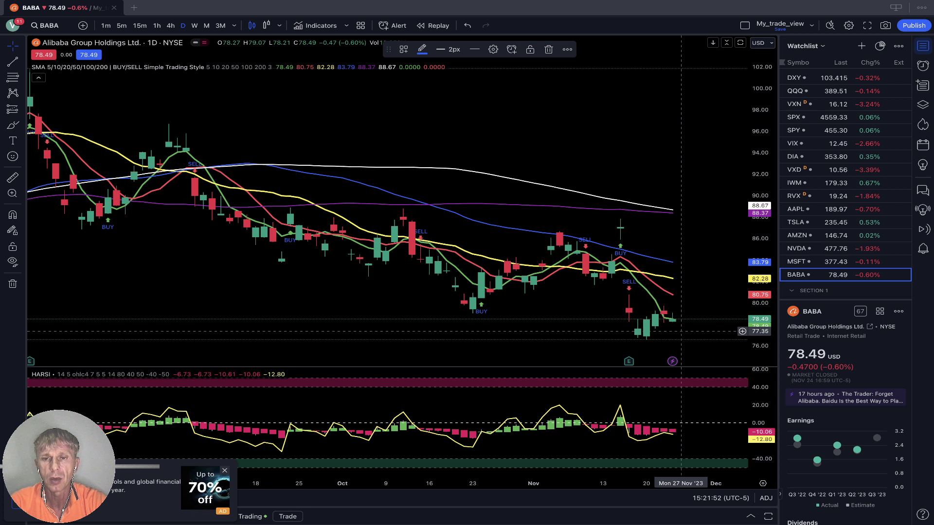
- Deselect the drawing and show BABA on weekly candles
click(673, 332)
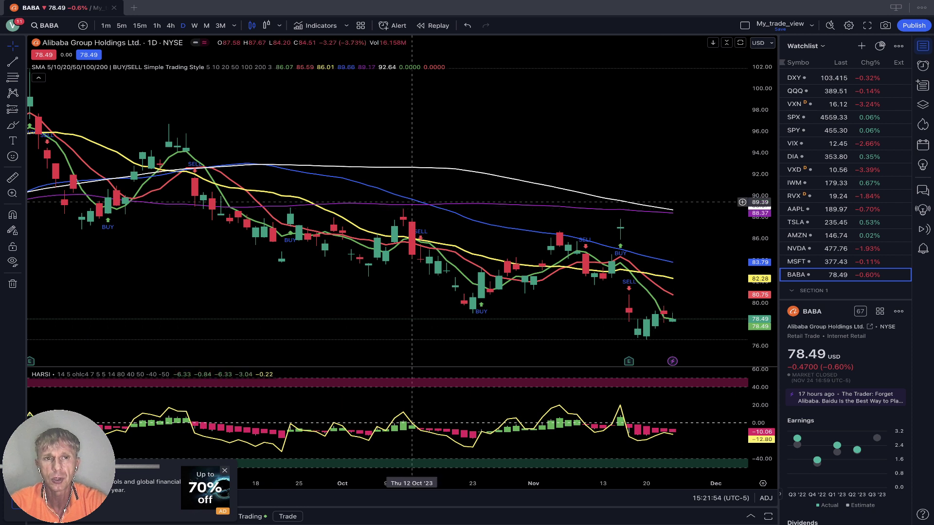
click(194, 26)
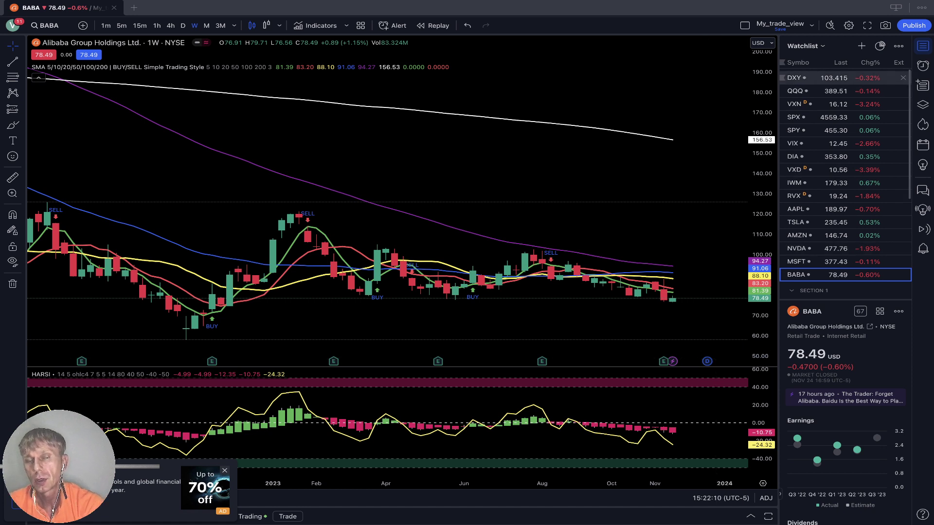
- Glance at the U.S. Dollar Index (DXY) chart, then open the Invesco QQQ Trust chart
click(827, 78)
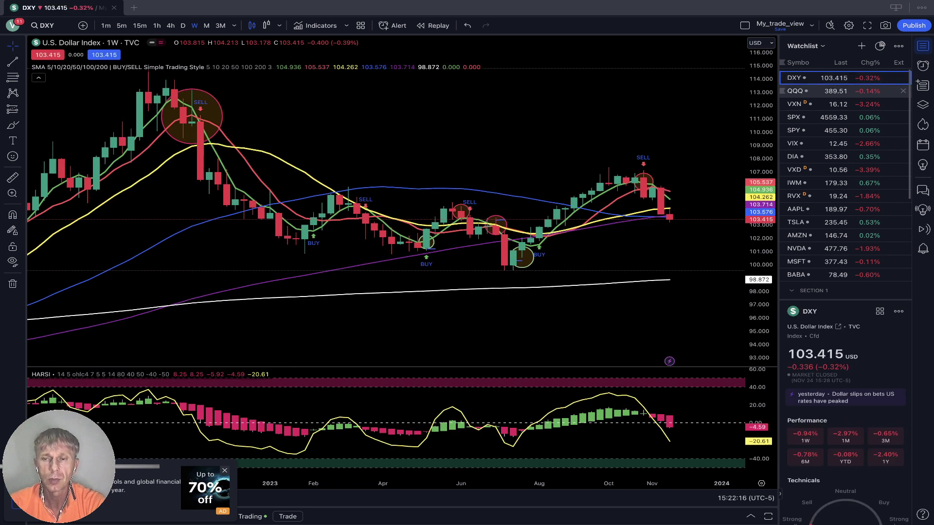
click(827, 91)
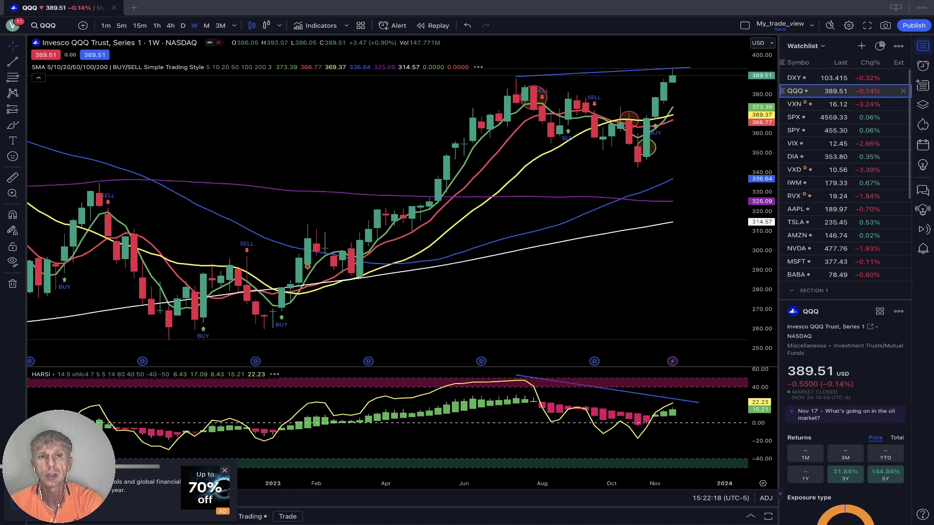